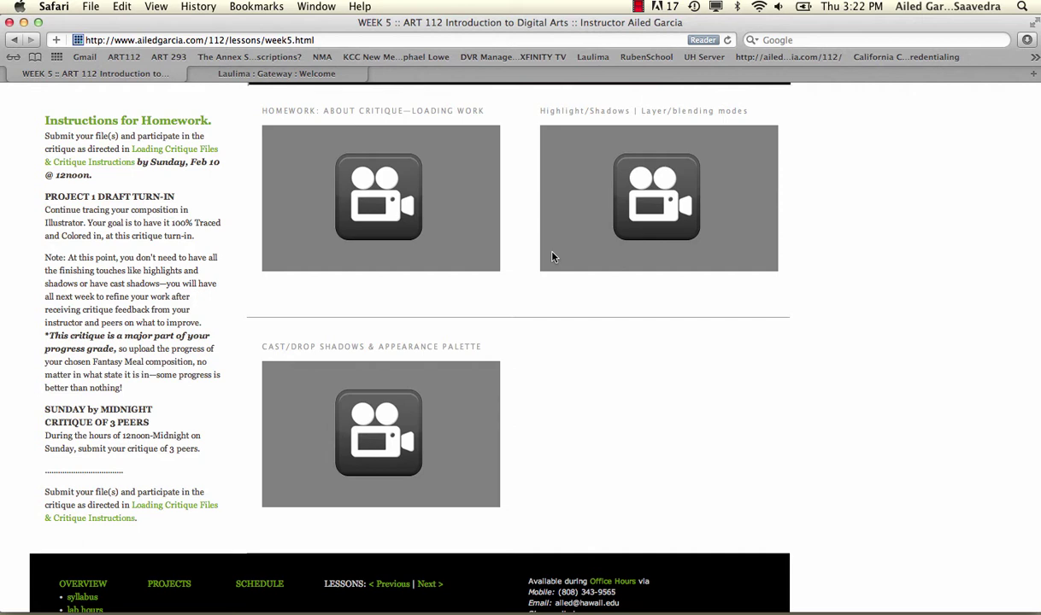
# Open the critique instructions PDF and page down to the Step 2 JPG submission page
pyautogui.click(178, 151)
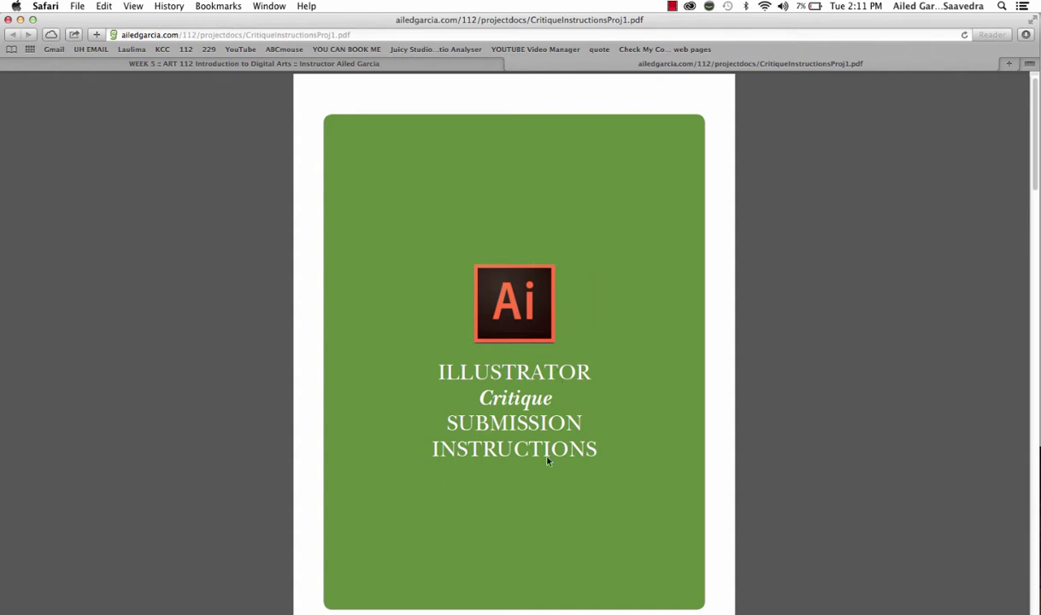
pyautogui.moveTo(513, 547)
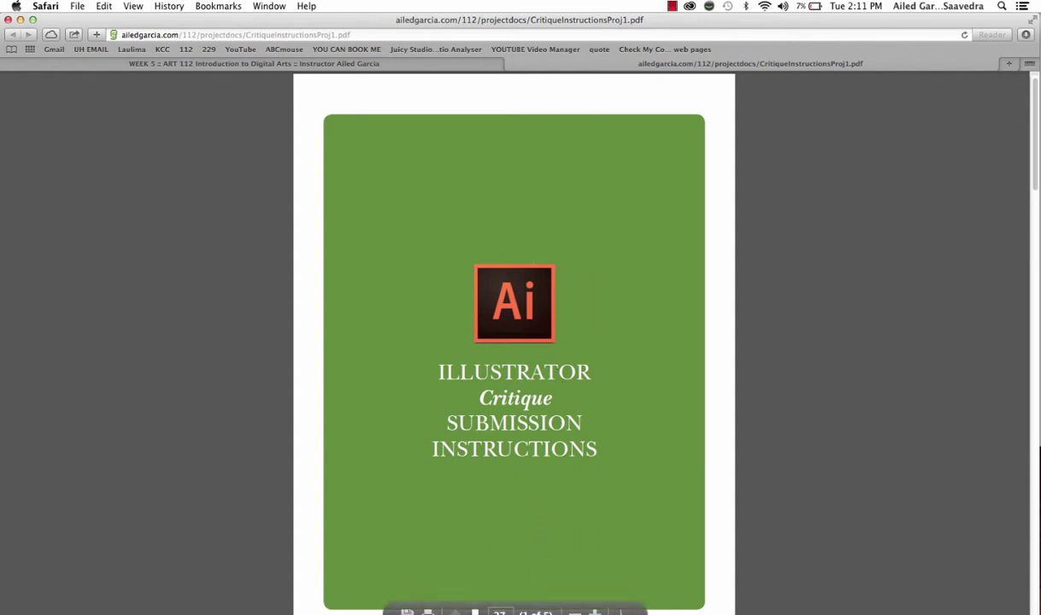
pyautogui.press('pagedown')
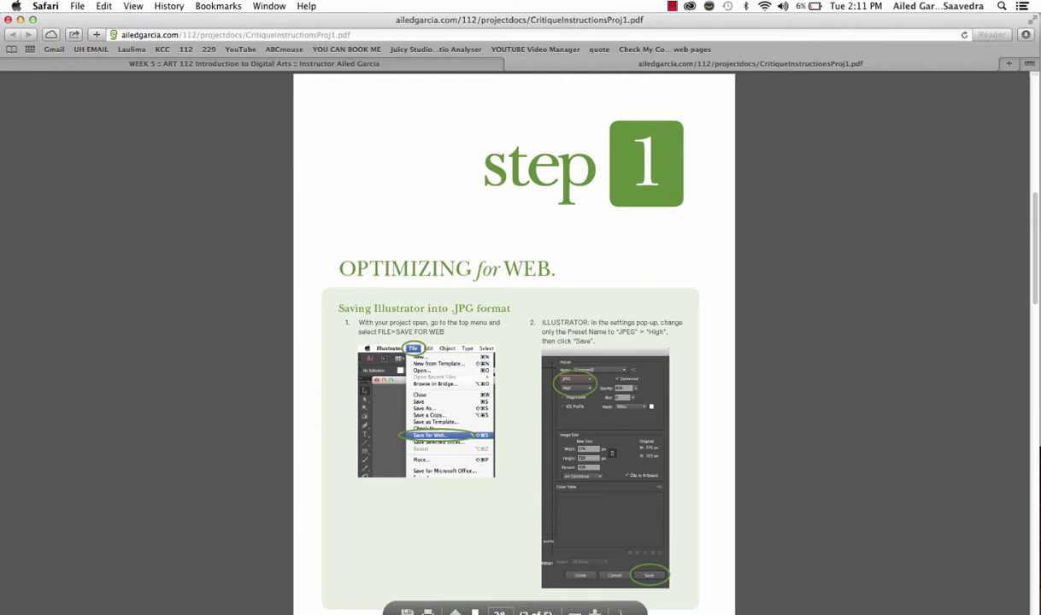
pyautogui.scroll(-3, 499, 611)
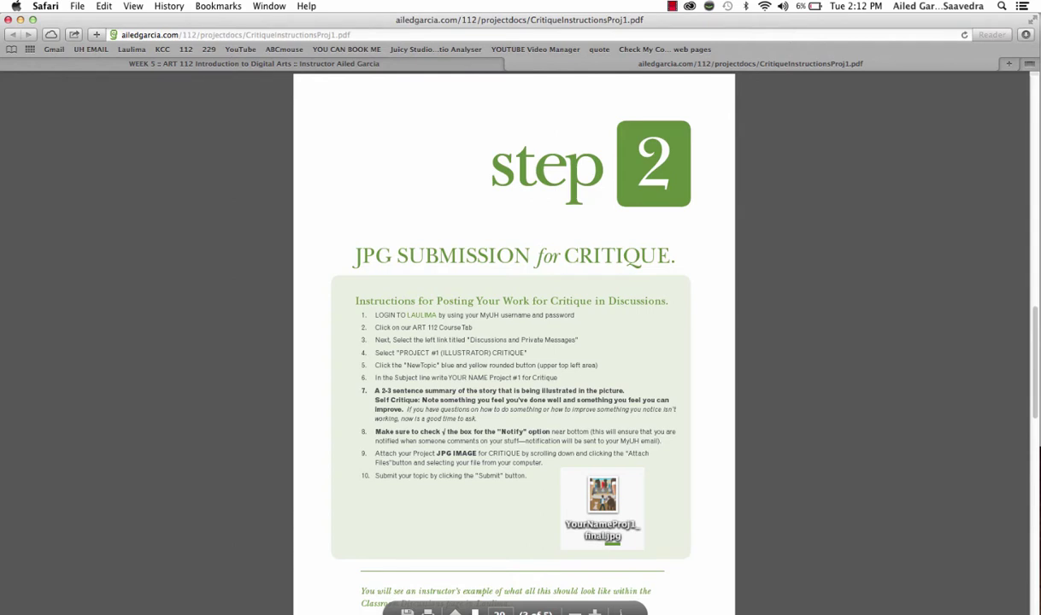
# Advance the critique instructions PDF to the Step 3 page
pyautogui.press('pagedown')
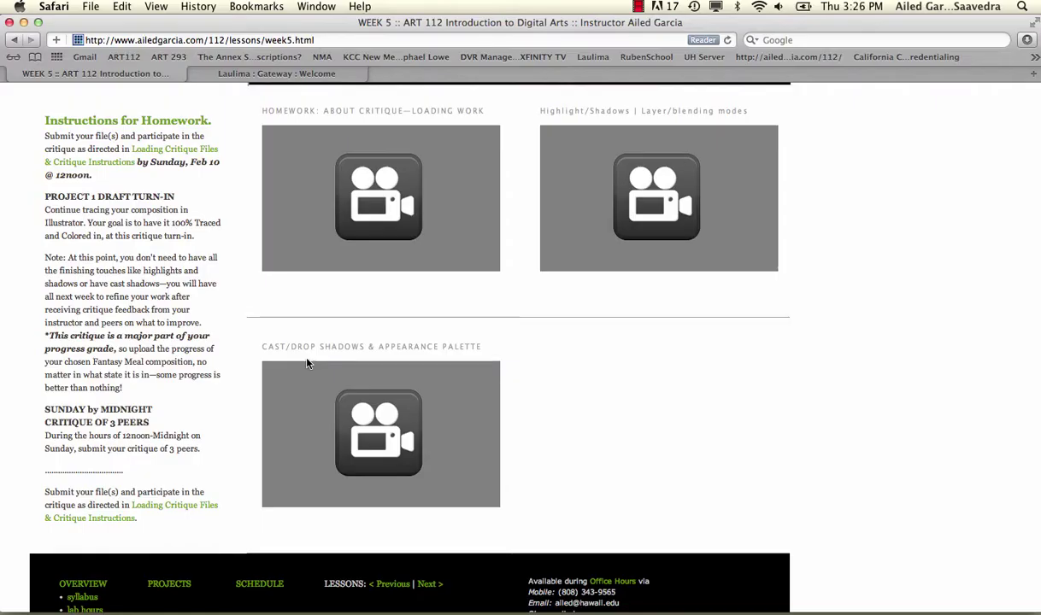
# Save the artwork for web with the JPEG High preset, replacing the final Project 1 JPG on the Desktop
pyautogui.click(440, 452)
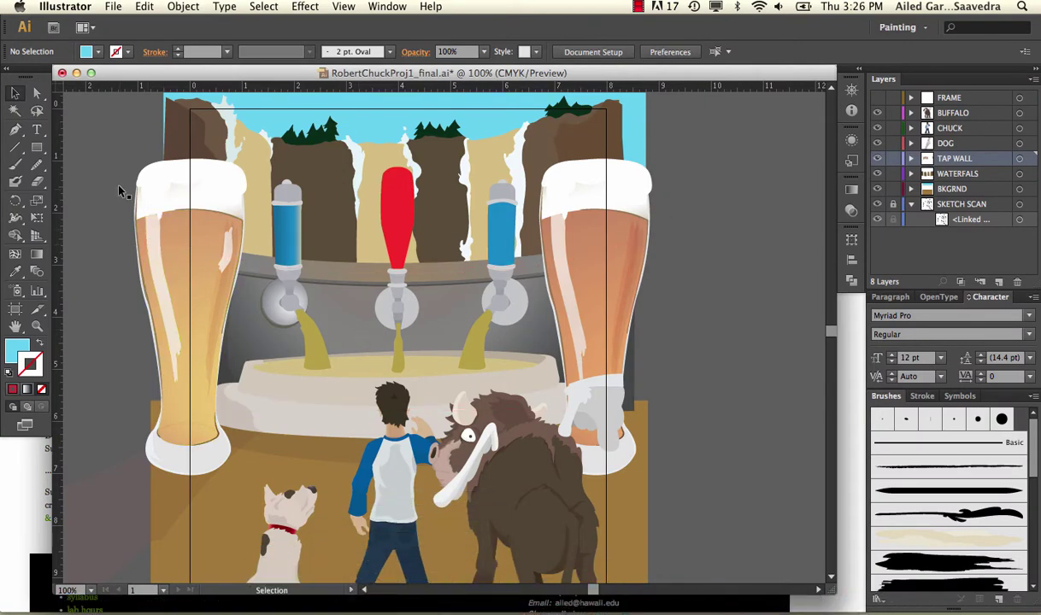
pyautogui.click(114, 8)
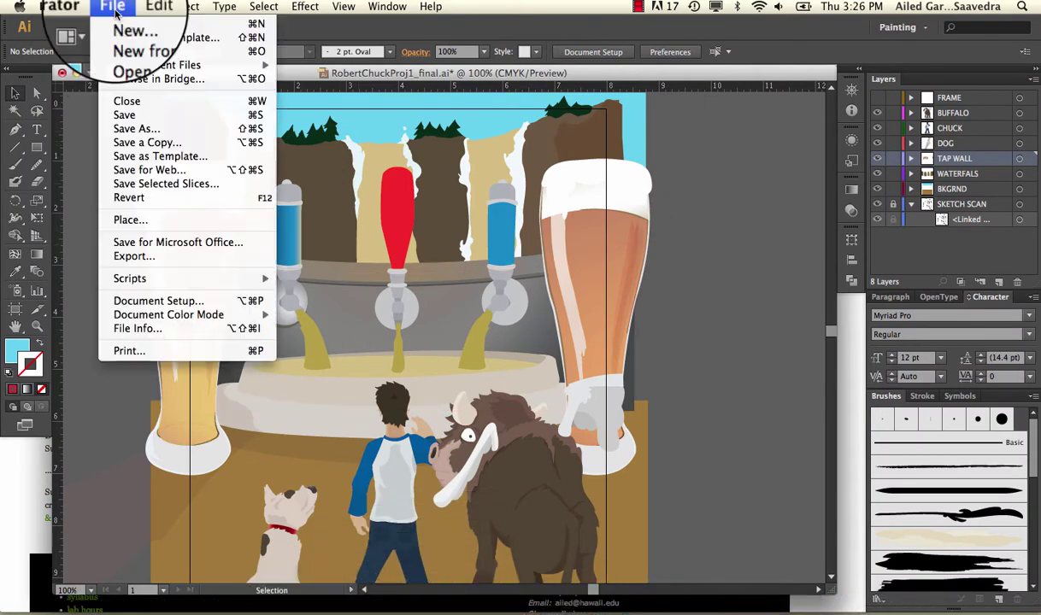
pyautogui.click(158, 169)
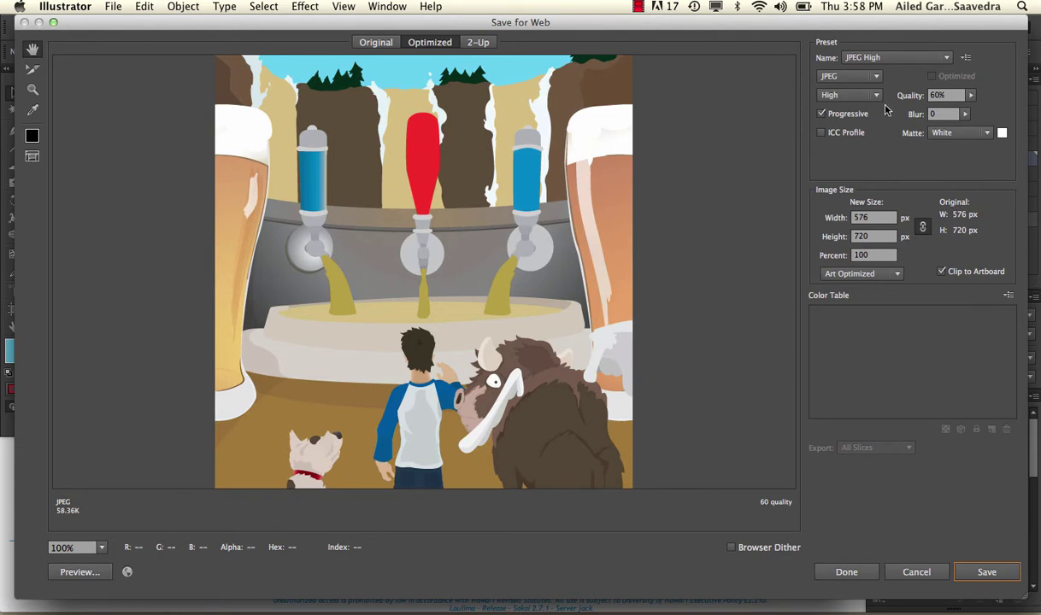
pyautogui.click(893, 57)
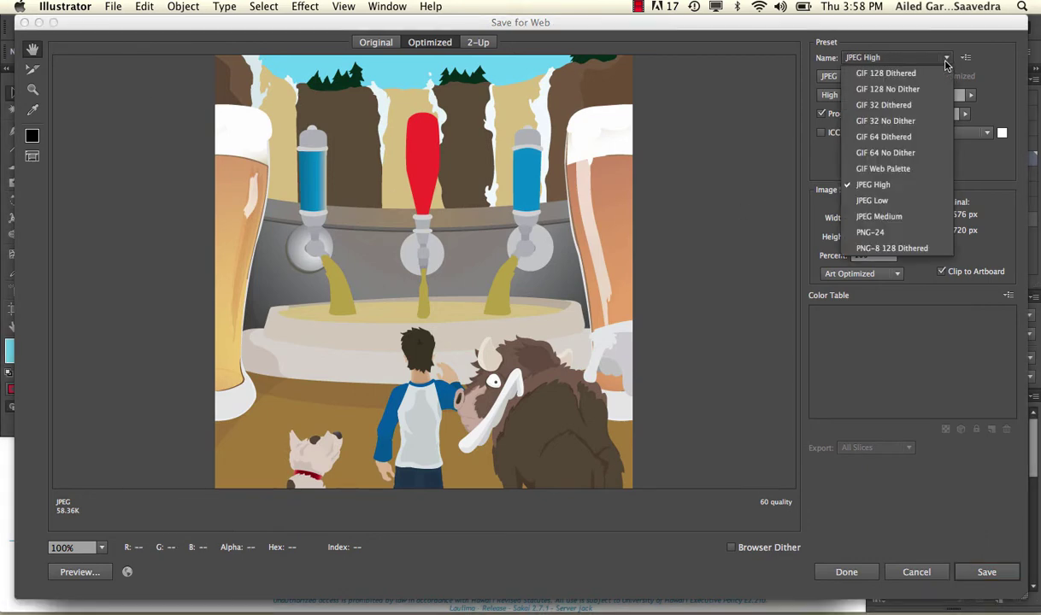
pyautogui.click(910, 185)
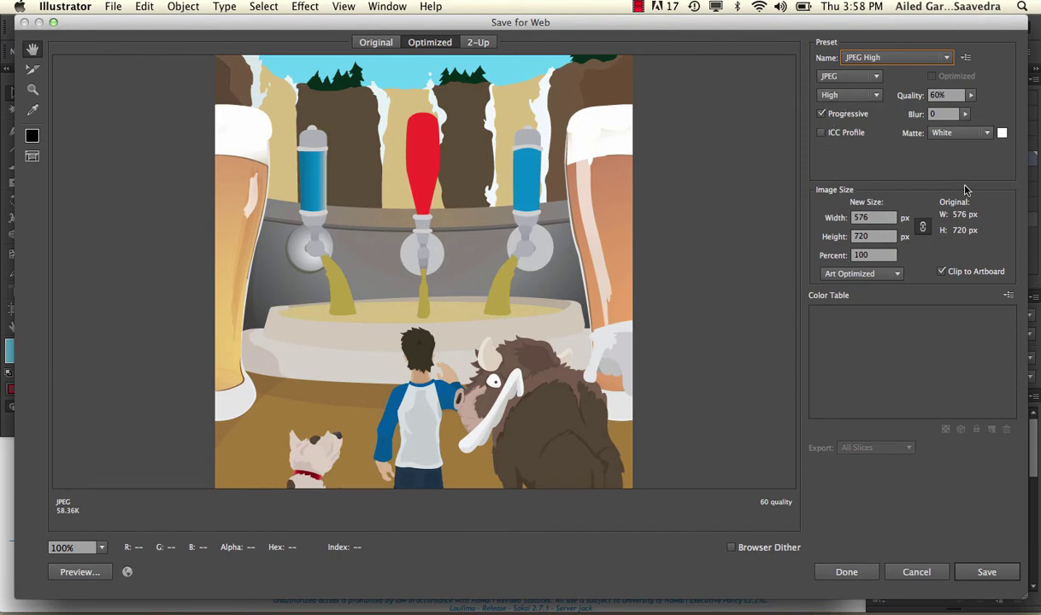
pyautogui.click(986, 573)
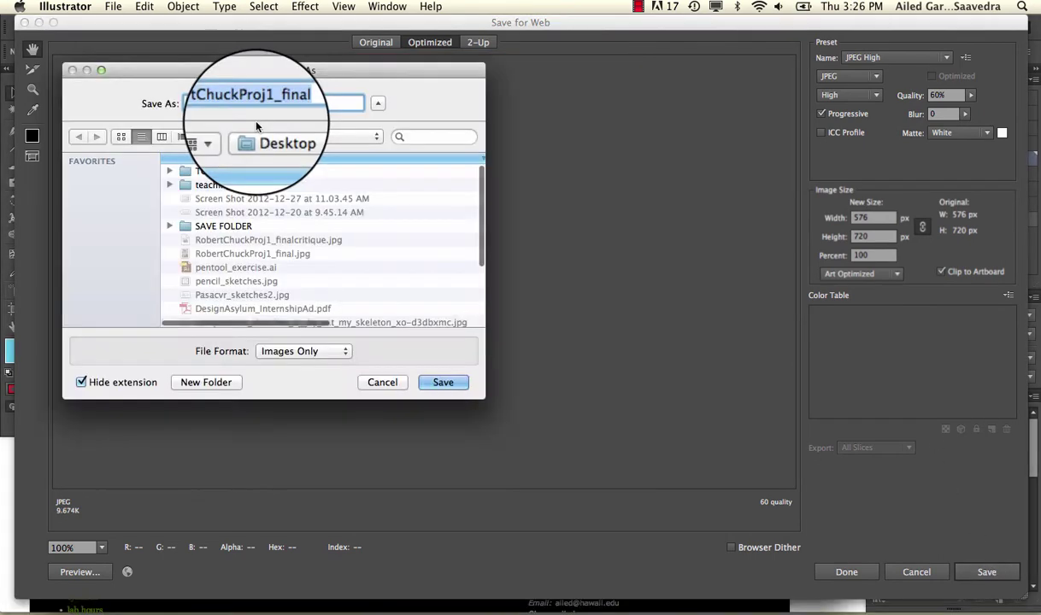
pyautogui.click(442, 382)
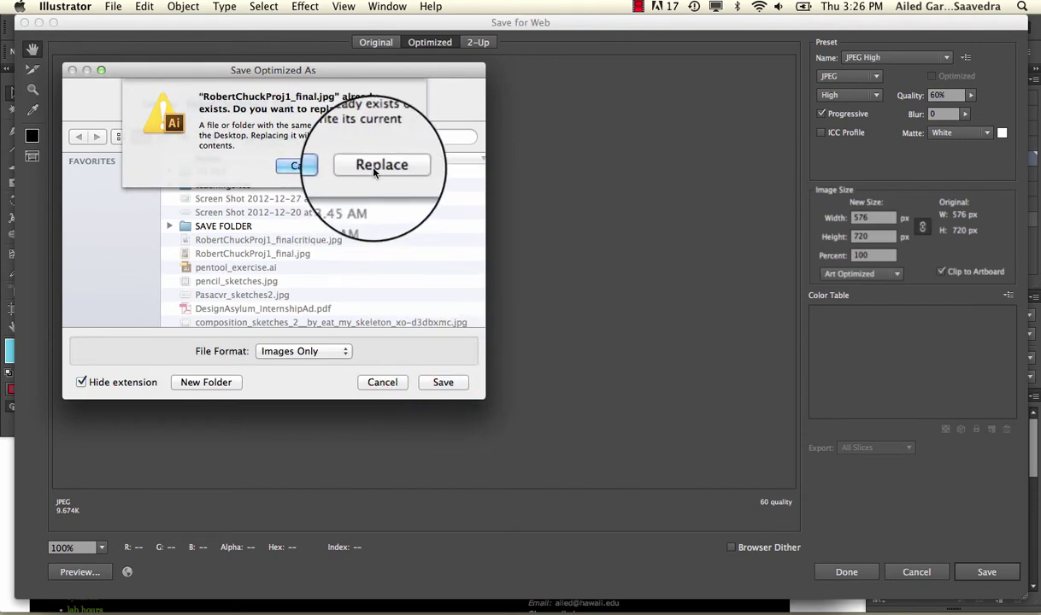
pyautogui.click(381, 165)
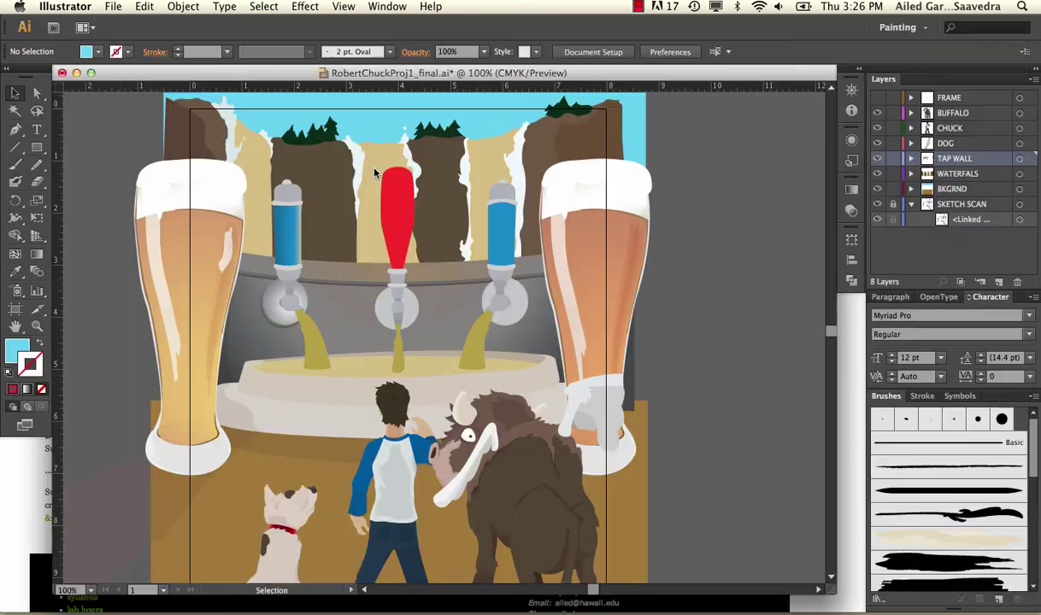
# Log in to Laulima and open Discussion and Private Messages in the KAP ART-112 Group [FA14] site
pyautogui.click(76, 71)
pyautogui.click(274, 96)
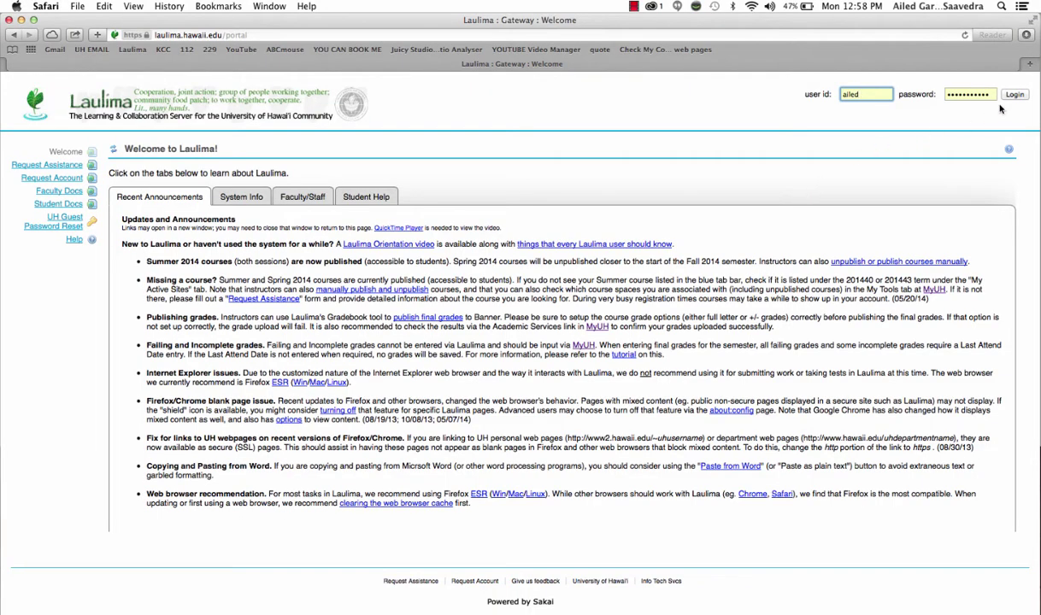
pyautogui.click(1007, 96)
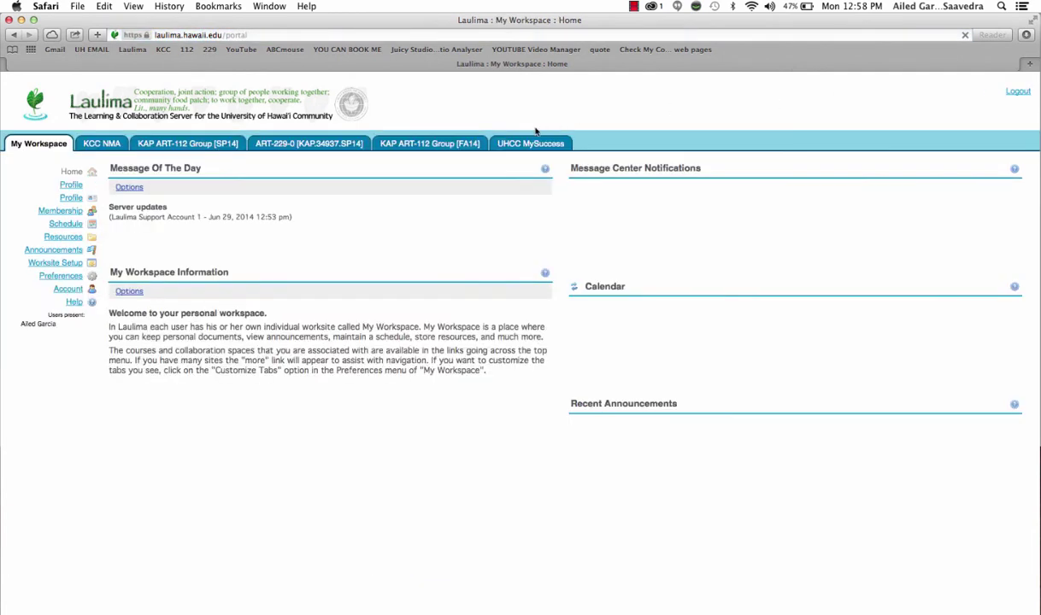
pyautogui.click(429, 143)
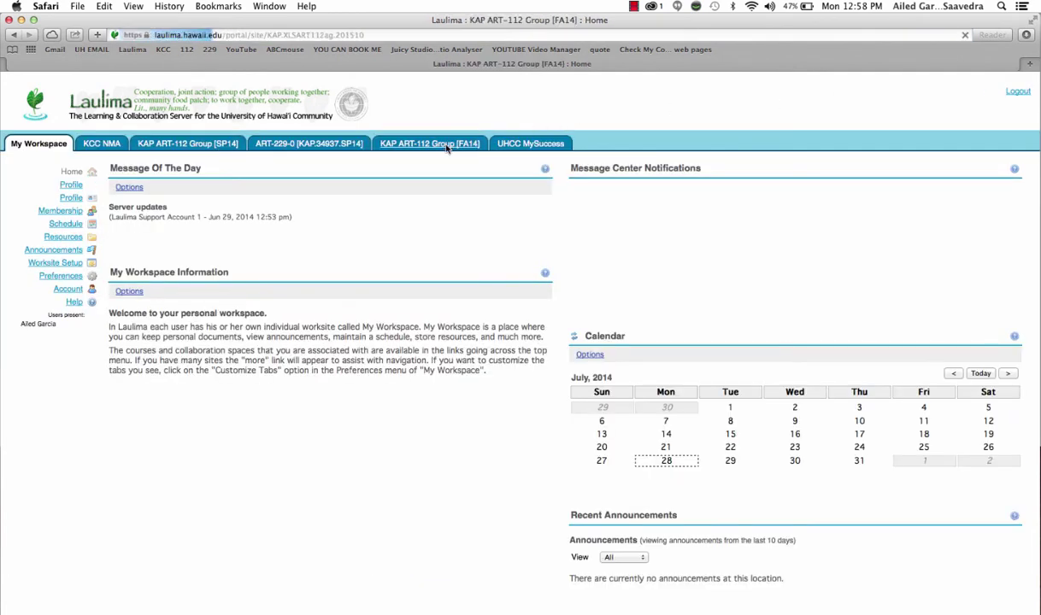
pyautogui.click(73, 306)
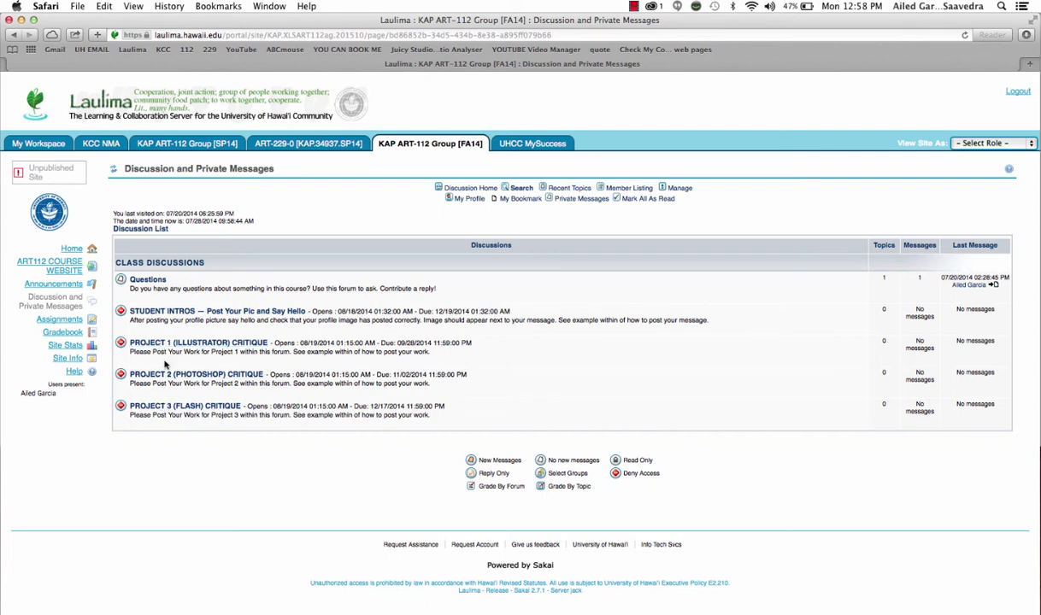
# Start a PROJECT 1 (ILLUSTRATOR) CRITIQUE topic titled as the instructor's student example, with the critique text pasted in
pyautogui.click(177, 342)
pyautogui.click(158, 252)
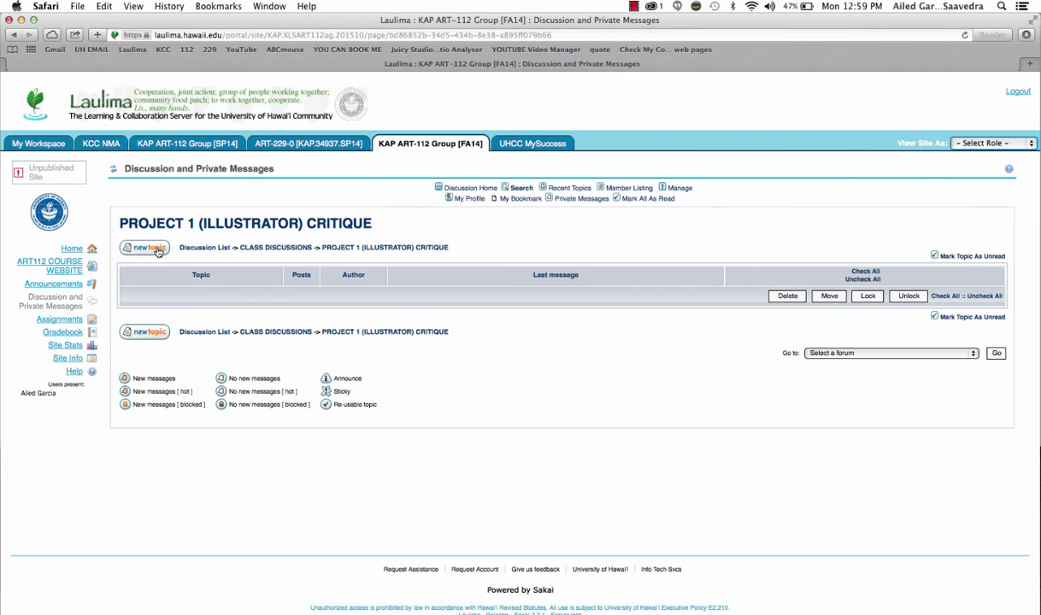
pyautogui.click(372, 264)
pyautogui.write("AILED GARCIA PROJECT 1 FOR CRITIQUE -- INSTRUCTOR'S STUDENT EXAMPLE")
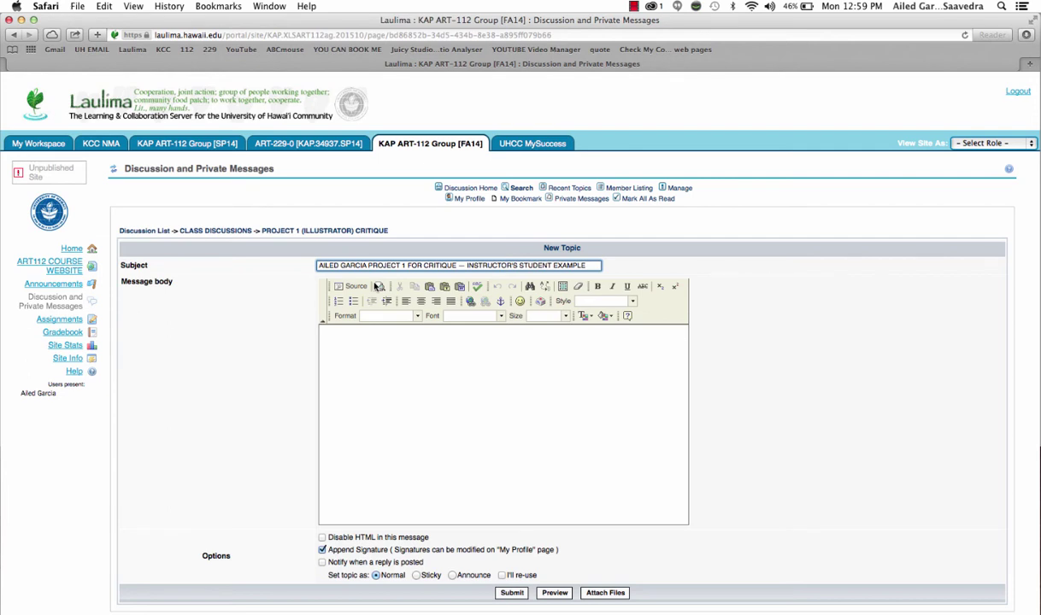
pyautogui.click(340, 342)
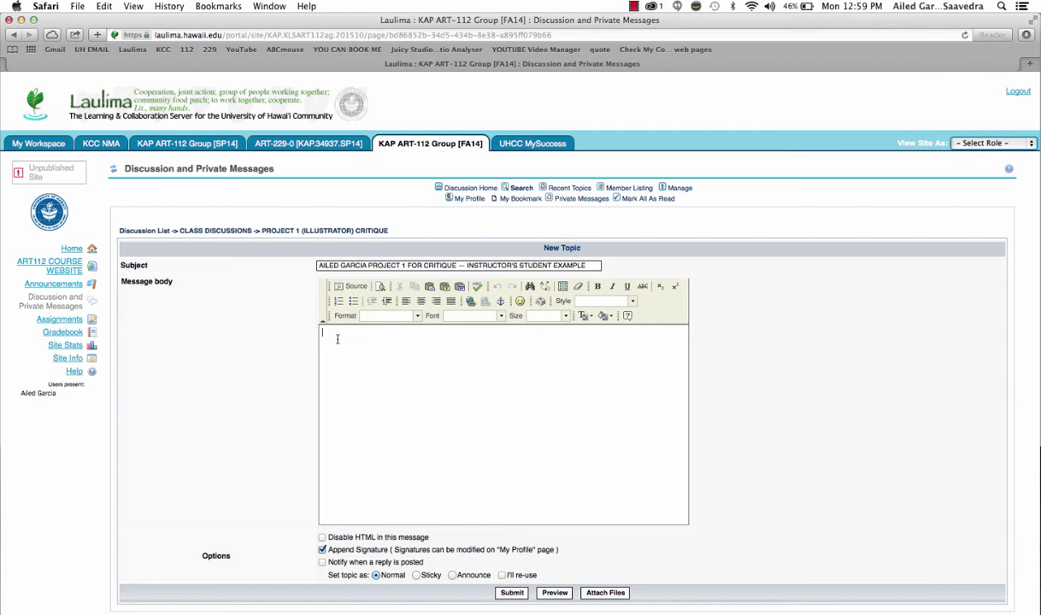
pyautogui.write("Story Summary: The story is about a man's best friend and his fantasy meal—Beer & Buffalo Wings. They go on an adventure together and find the enchanted BeerTap Waterfalls.  Done Well, Could Improve, Enjoyed, Frustrations: I think my composition and use of colors was dynamic. I think my use of drop/cast shadows could improve a bit, it is difficult for me to show that the objects where sitting on the path because of the lack of cast shadows.")
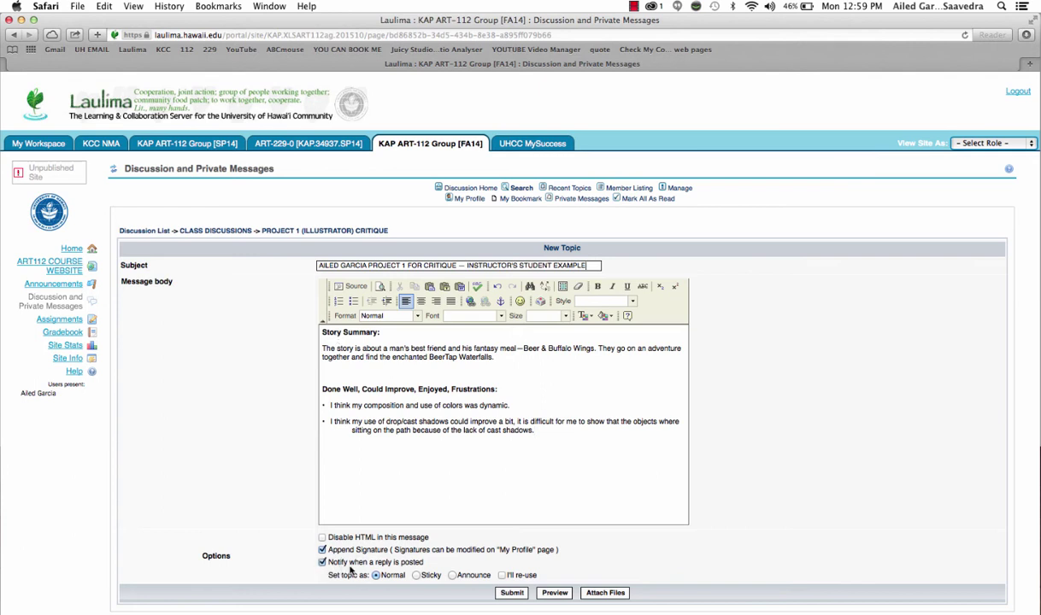
# Attach the final Project 1 JPG and submit the topic
pyautogui.scroll(-3, 460, 543)
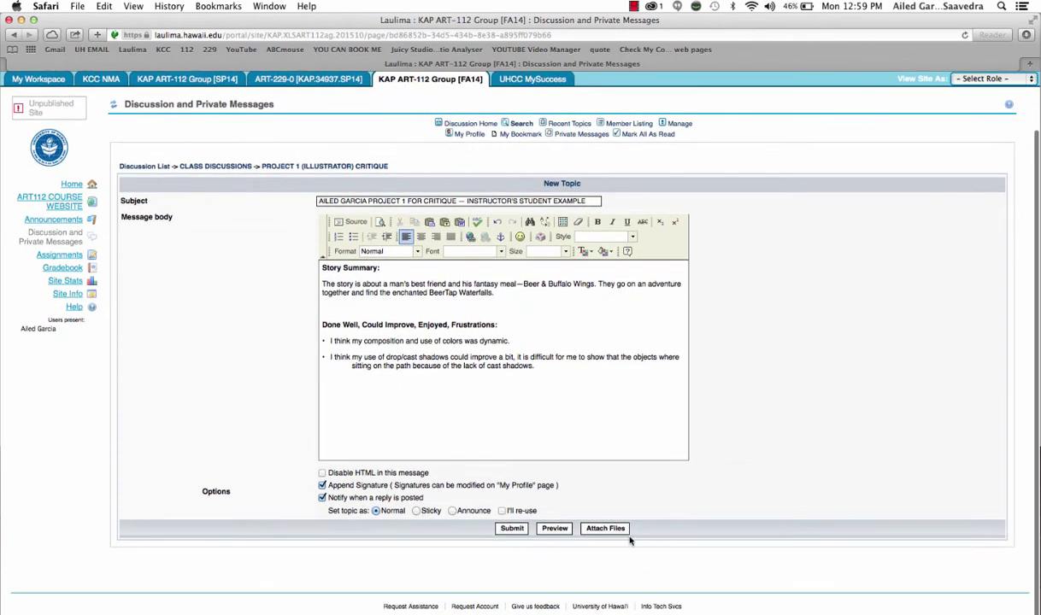
pyautogui.click(605, 529)
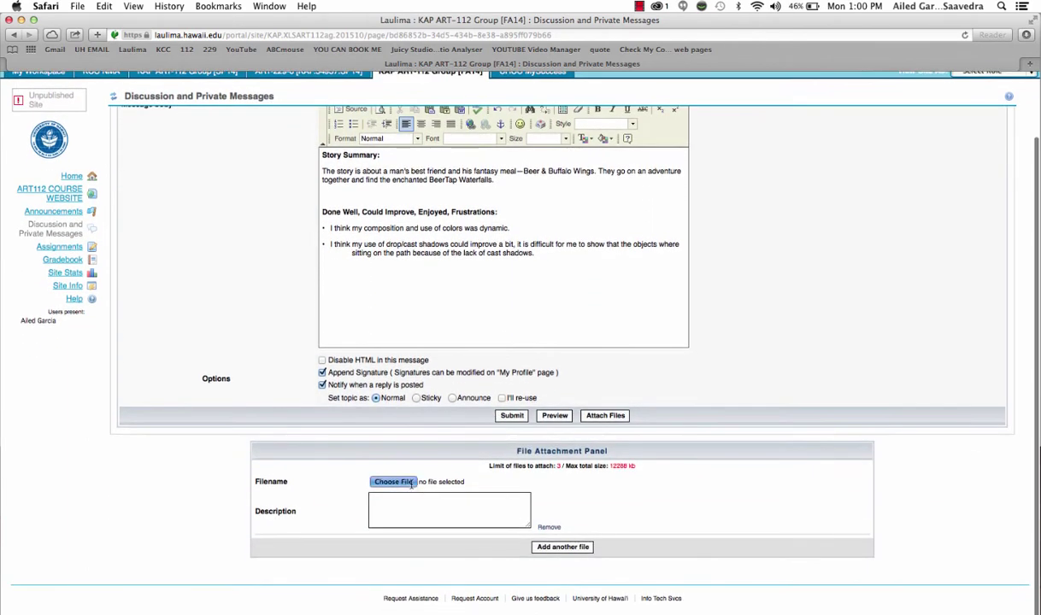
pyautogui.click(411, 483)
pyautogui.scroll(-3, 439, 214)
pyautogui.scroll(-3, 439, 213)
pyautogui.click(439, 219)
pyautogui.click(800, 314)
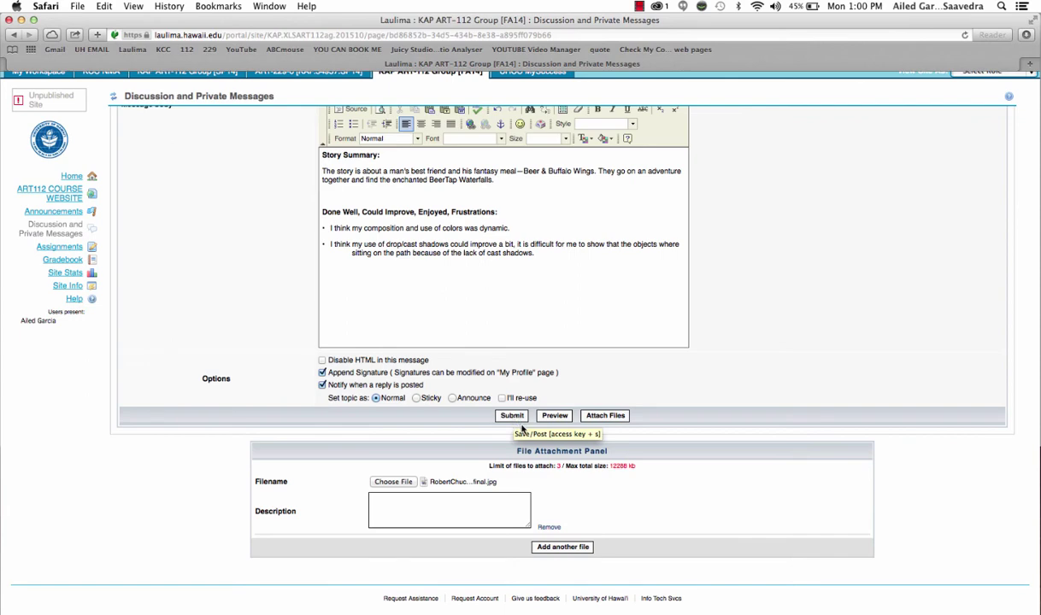
pyautogui.click(512, 416)
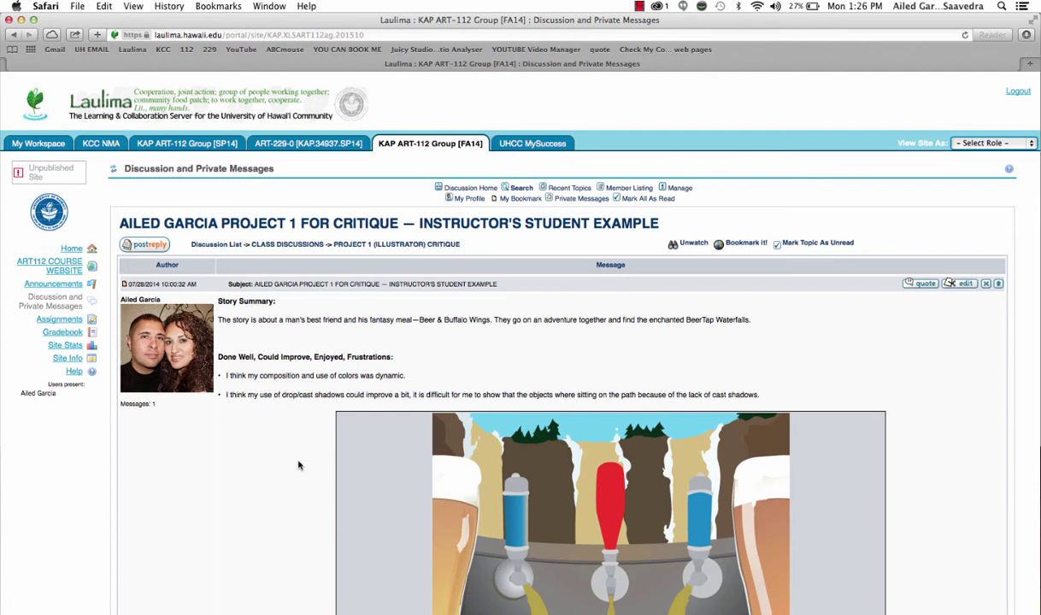
# Return through the course Home page to the Discussion and Private Messages forum list
pyautogui.scroll(-1, 298, 464)
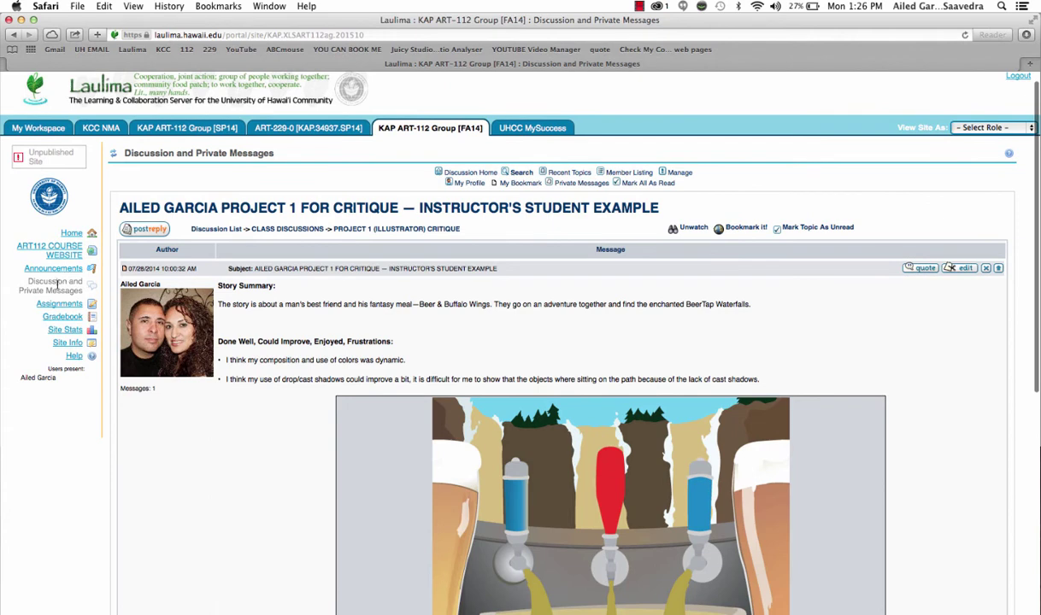
pyautogui.click(70, 233)
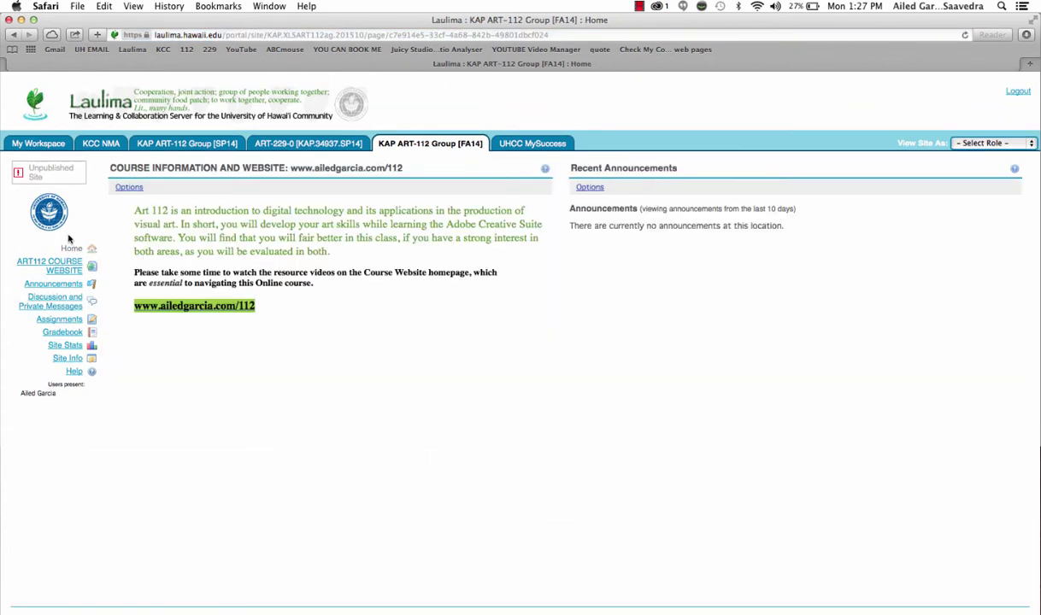
pyautogui.click(57, 306)
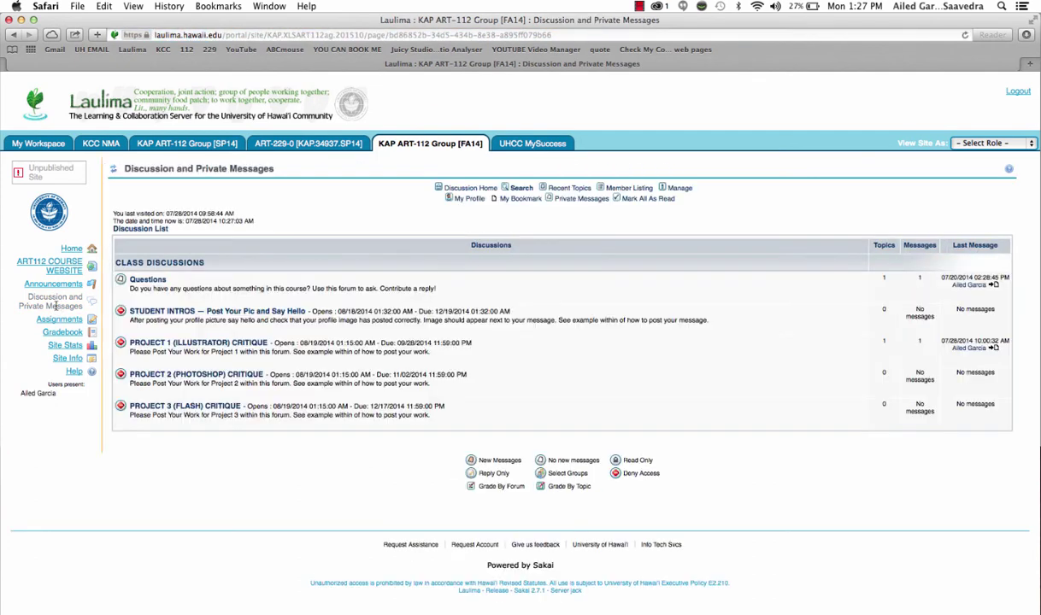
# Open the student example topic in the Project 1 critique forum and scroll through its artwork
pyautogui.click(184, 344)
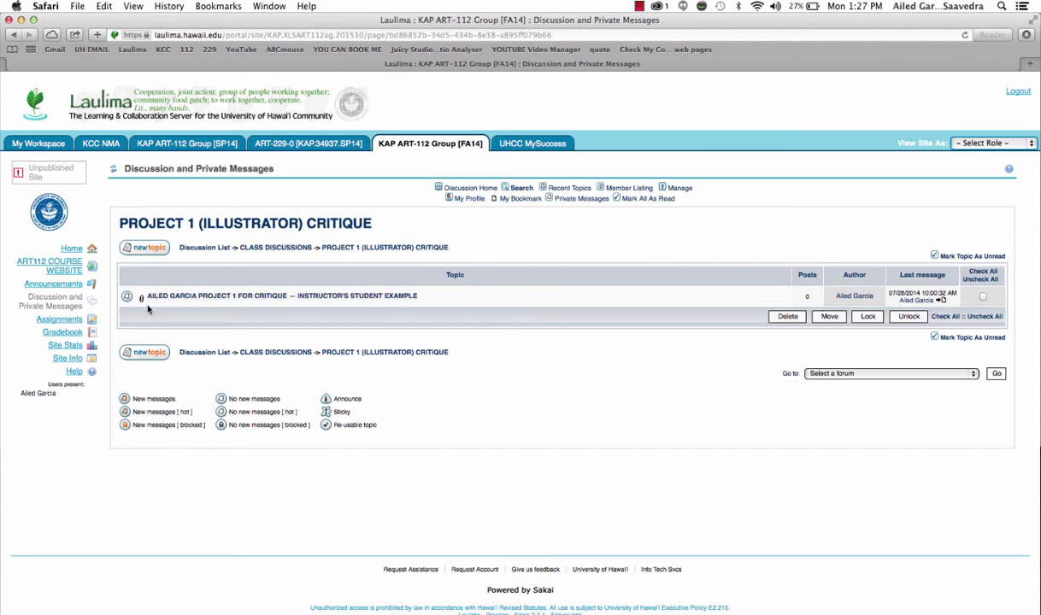
pyautogui.click(283, 297)
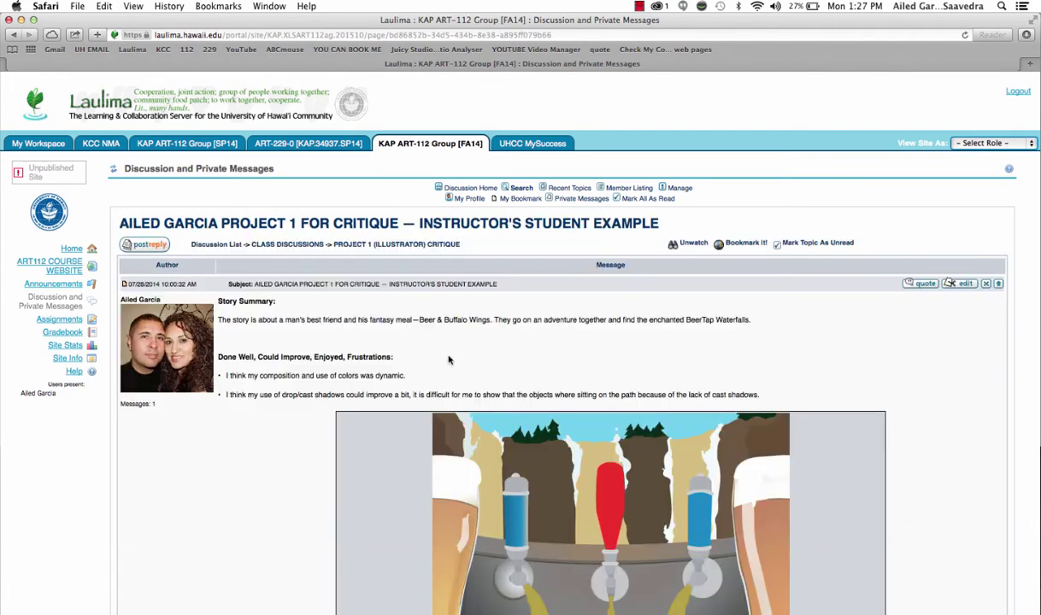
pyautogui.scroll(-1, 449, 359)
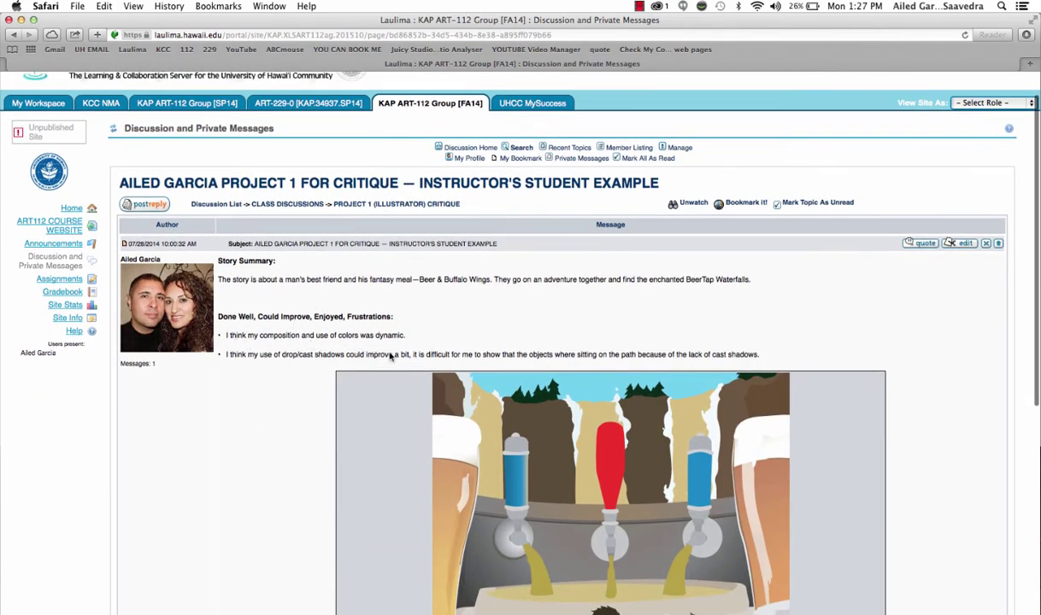
pyautogui.scroll(-1, 458, 318)
pyautogui.scroll(-1, 470, 325)
pyautogui.scroll(-2, 477, 328)
pyautogui.scroll(-3, 483, 337)
pyautogui.scroll(-1, 504, 358)
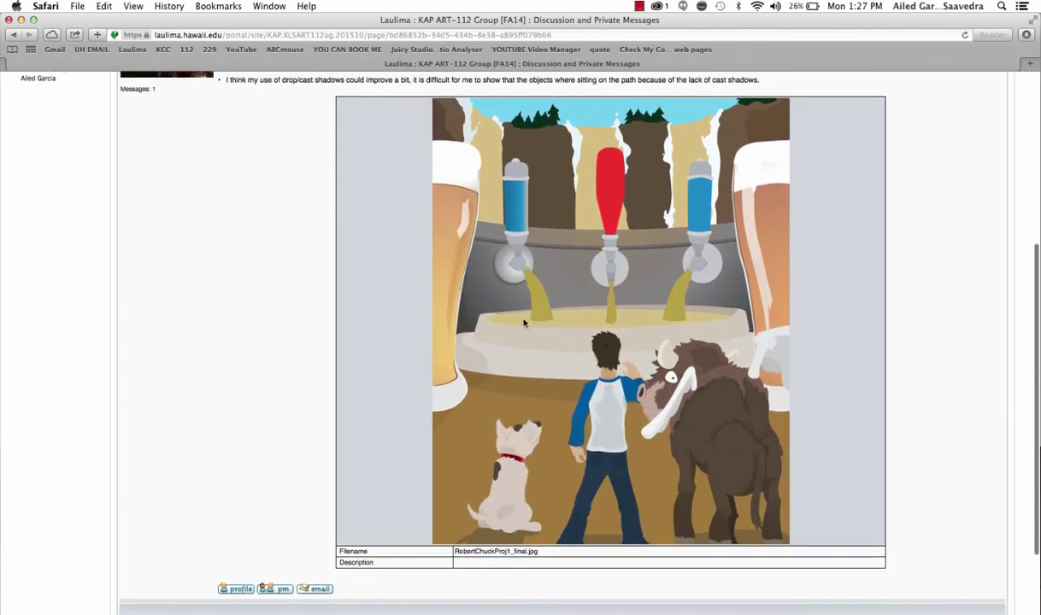
pyautogui.scroll(-1, 508, 391)
pyautogui.scroll(-3, 508, 391)
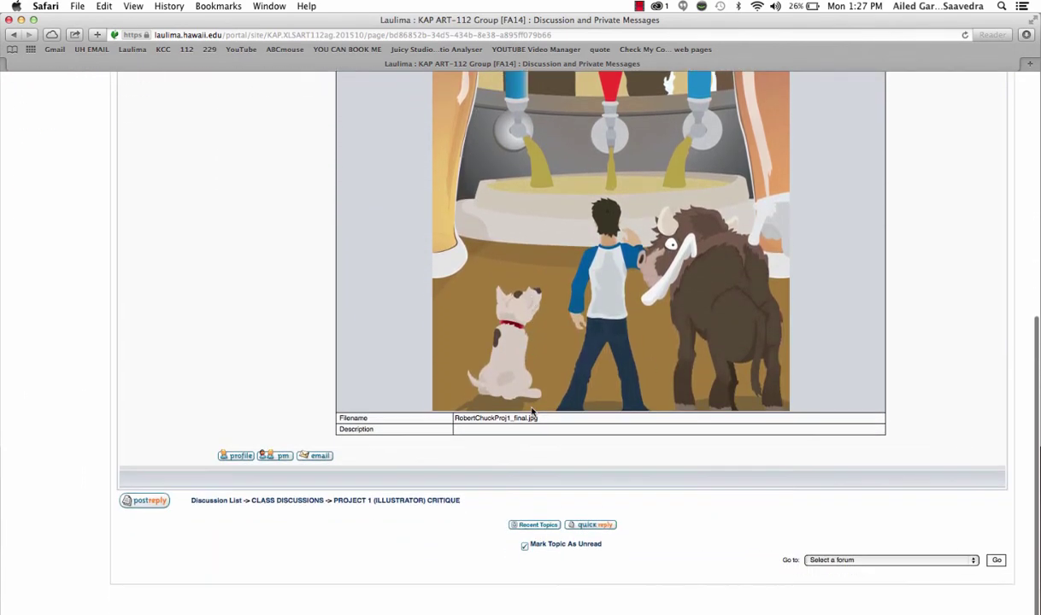
# Reply with two lines: character highlights done well, more background detail would help; enable reply notification
pyautogui.click(161, 503)
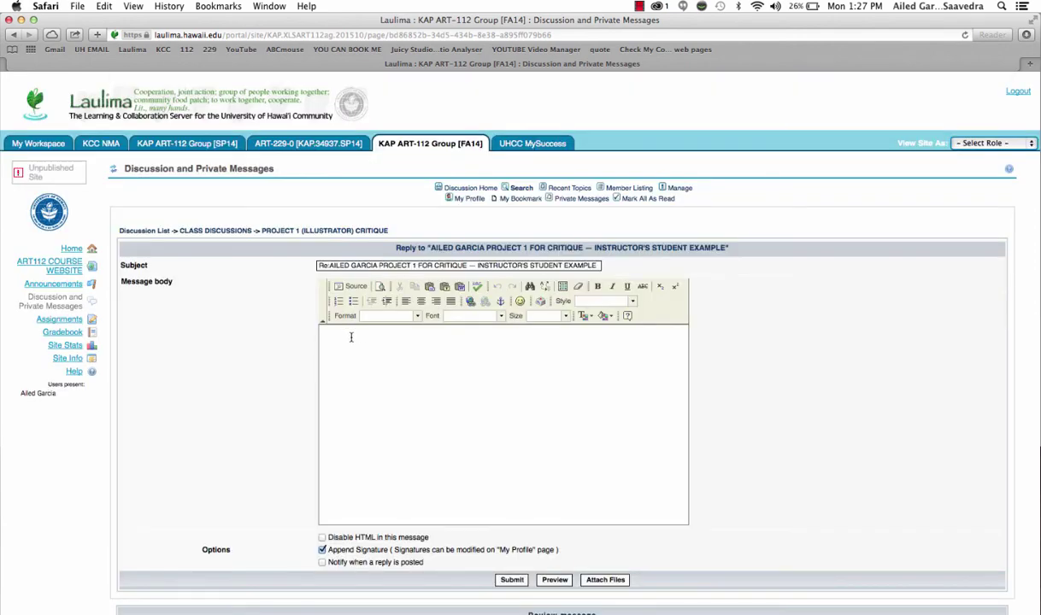
pyautogui.click(349, 340)
pyautogui.write('Overall, I really think that the highlights on the characters were done really well—they make the characters look really 3-dimensional.')
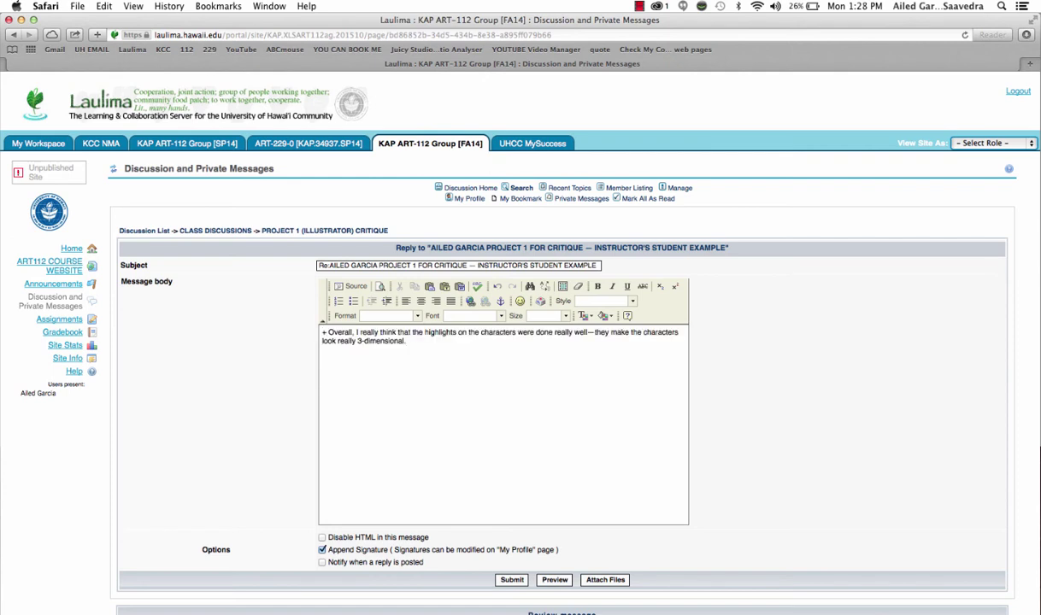
pyautogui.press('Return')
pyautogui.write('I think that adding a little more detail to the background would help. I really like the idea having some objects on the ledges such as beers on there.')
pyautogui.click(322, 562)
pyautogui.scroll(-2, 324, 559)
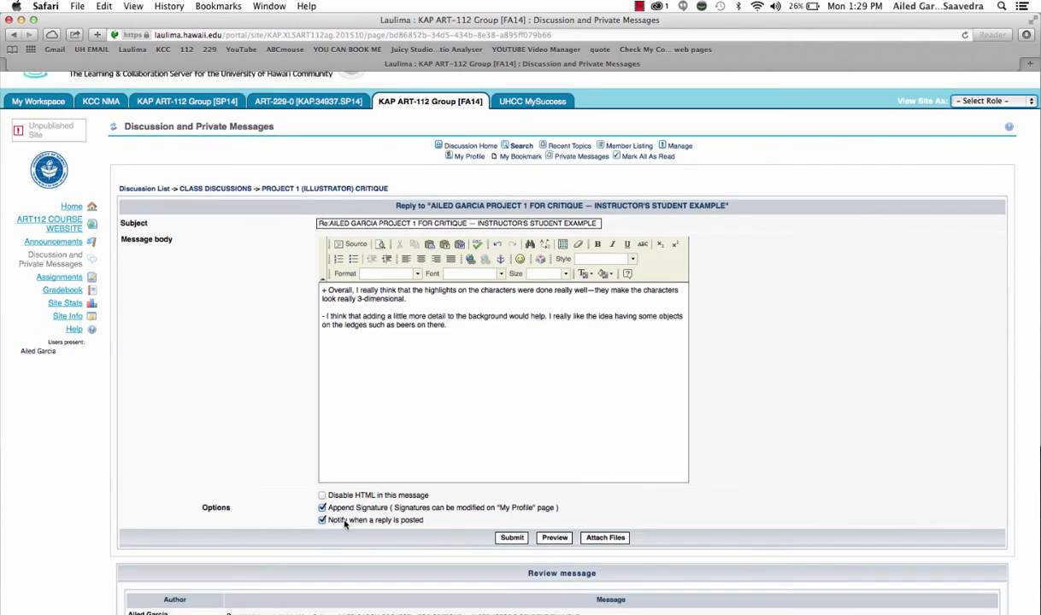
# Submit the reply and scroll through the thread to review it beneath the example artwork
pyautogui.click(511, 538)
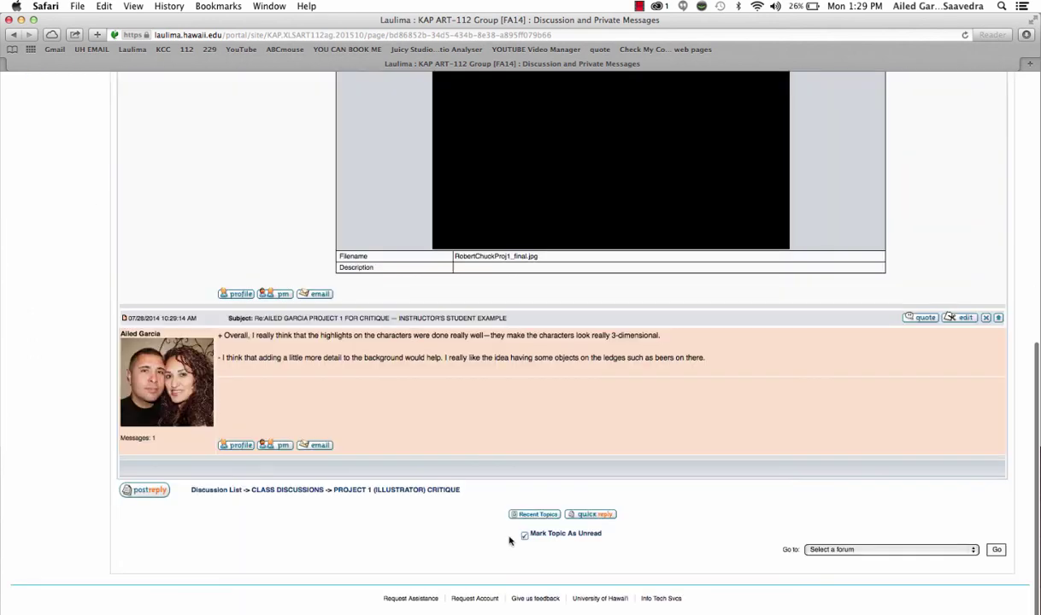
pyautogui.scroll(10, 510, 540)
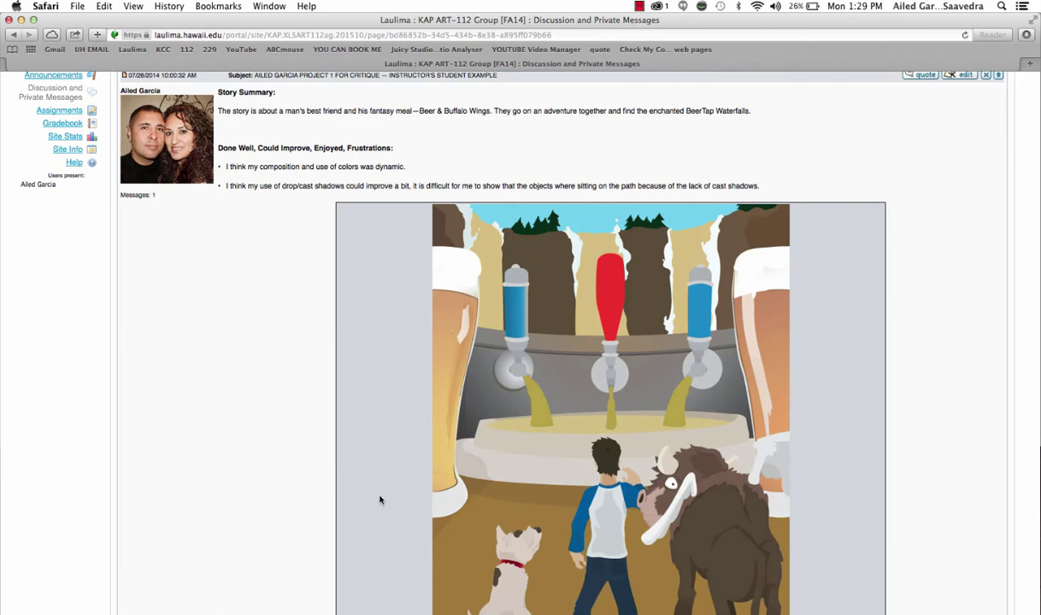
pyautogui.scroll(-5, 379, 495)
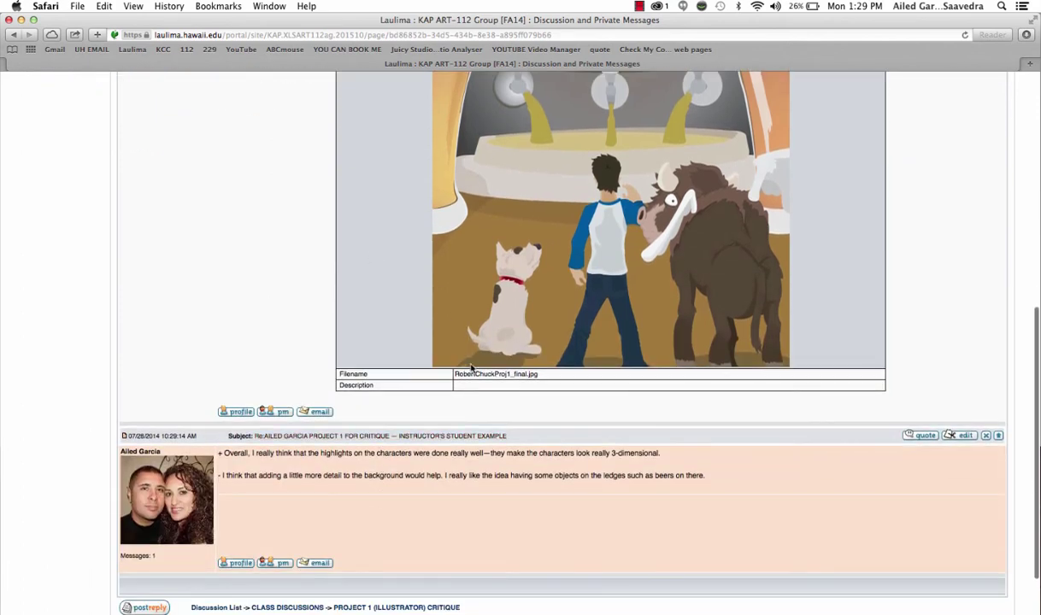
pyautogui.scroll(1, 466, 324)
pyautogui.scroll(5, 465, 257)
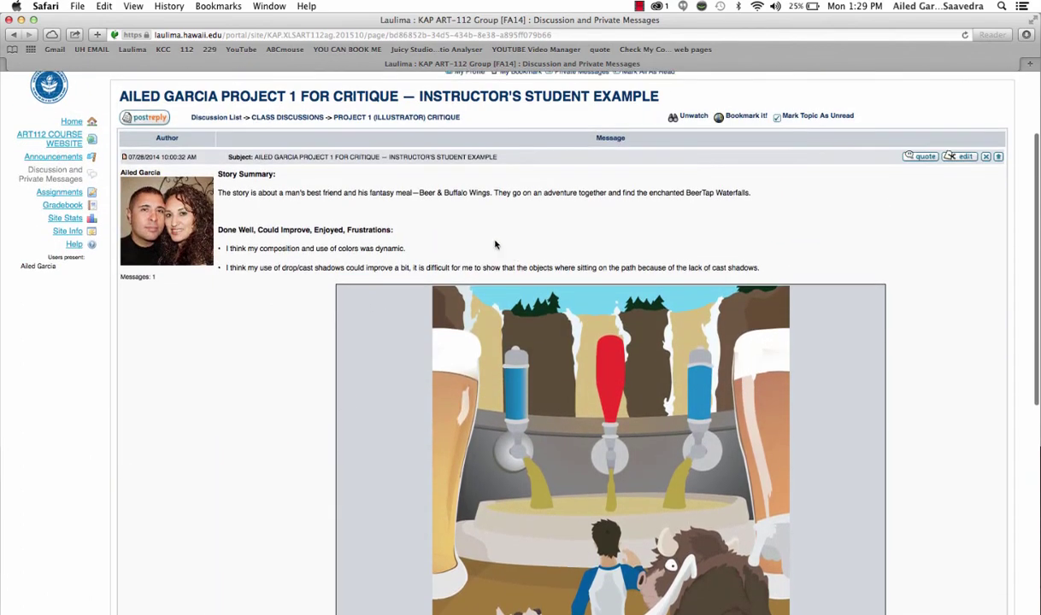
pyautogui.scroll(-5, 474, 389)
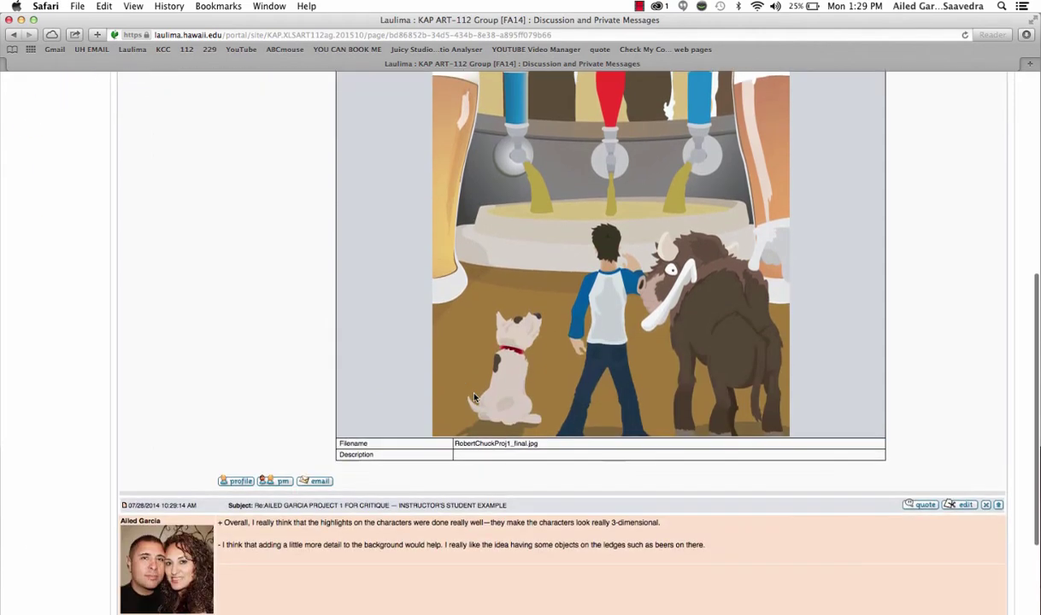
pyautogui.scroll(-3, 474, 397)
pyautogui.scroll(6, 474, 397)
pyautogui.scroll(3, 474, 397)
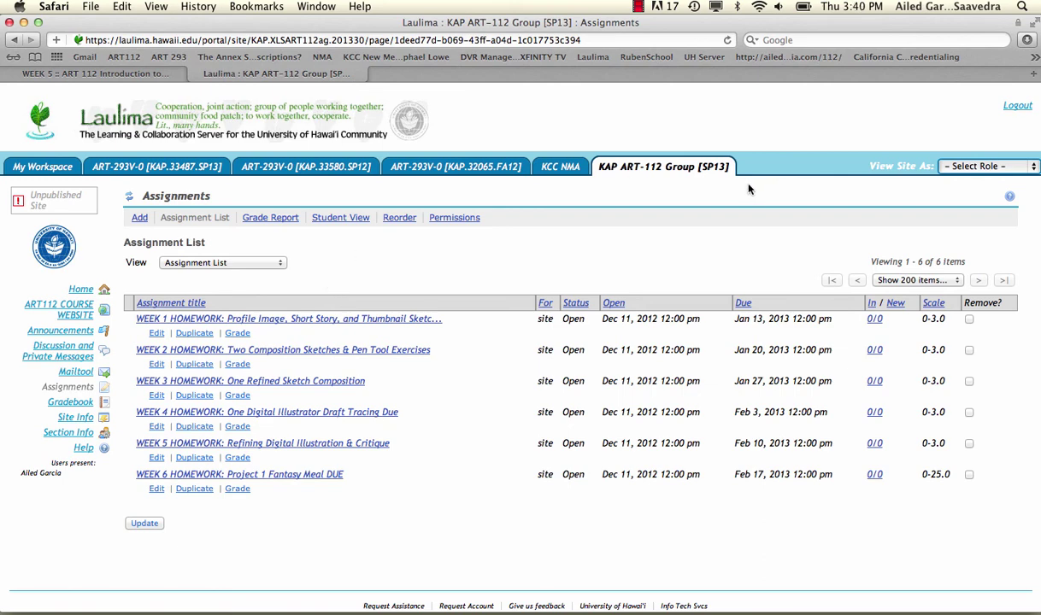
# Switch the View Site As dropdown to Student
pyautogui.click(966, 166)
pyautogui.click(1010, 180)
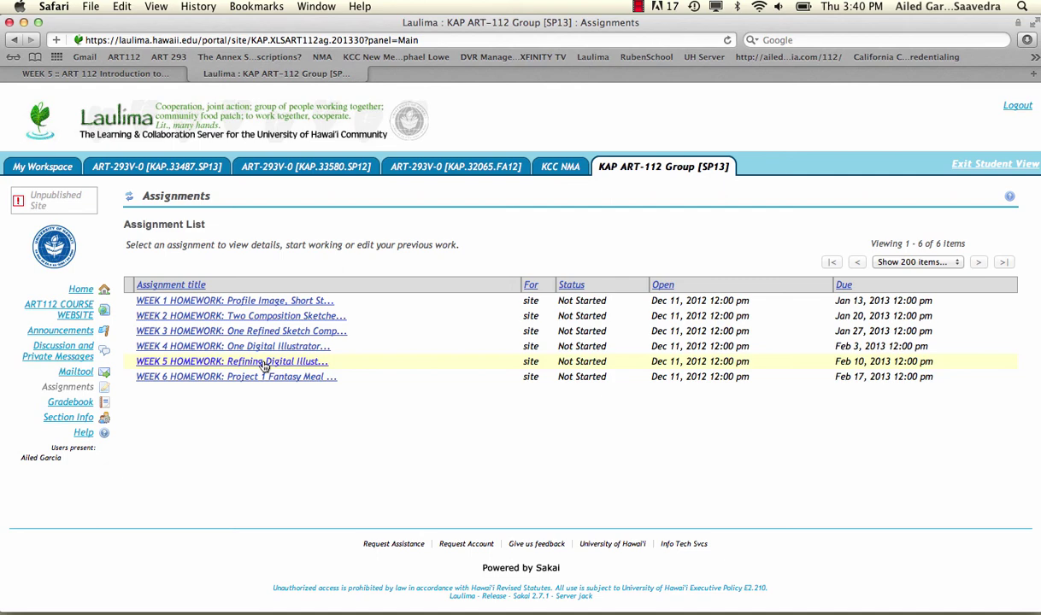
# Open WEEK 5 HOMEWORK, read its instructions, and reach the Assignment Text box and Attachments
pyautogui.click(264, 363)
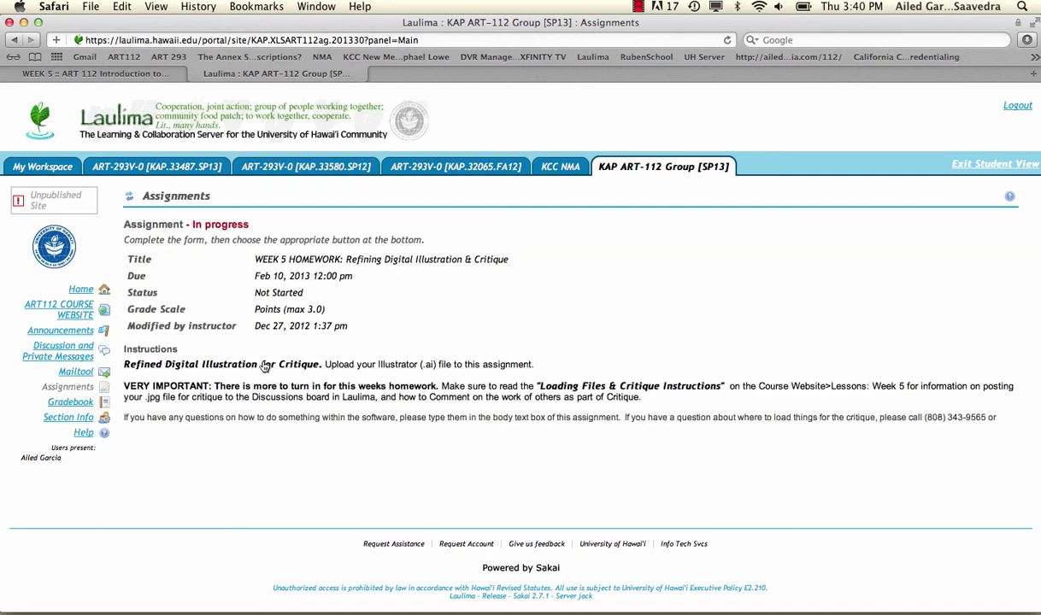
pyautogui.scroll(-2, 265, 366)
pyautogui.scroll(-2, 265, 366)
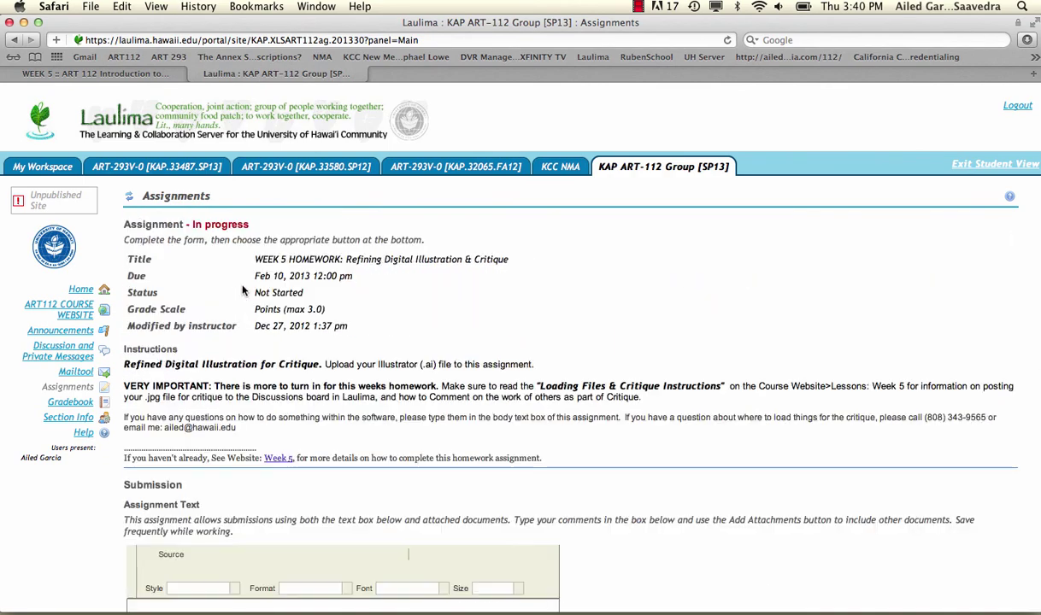
pyautogui.scroll(-1, 247, 365)
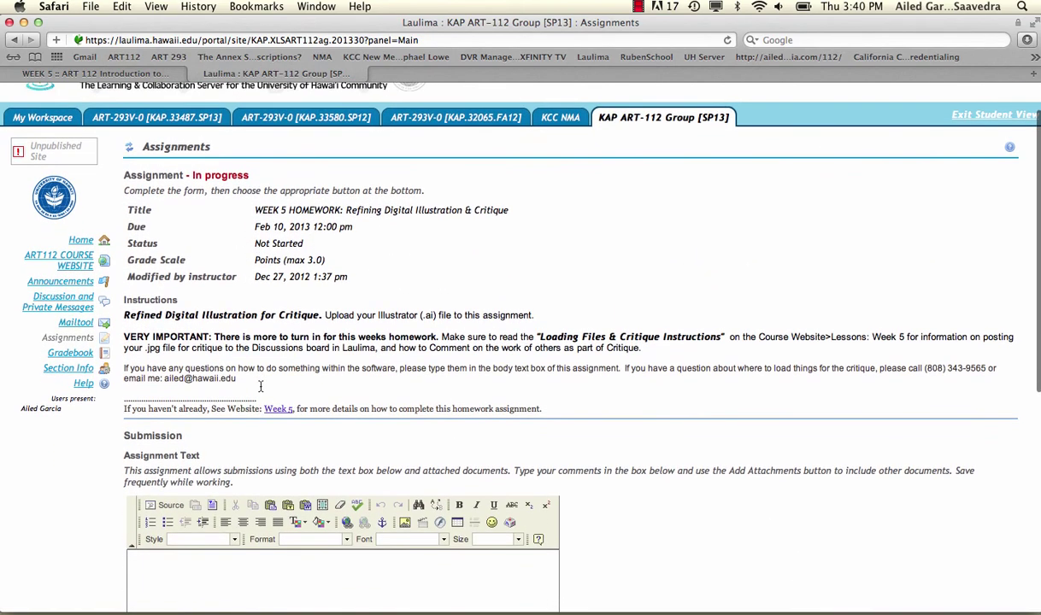
pyautogui.scroll(-2, 261, 386)
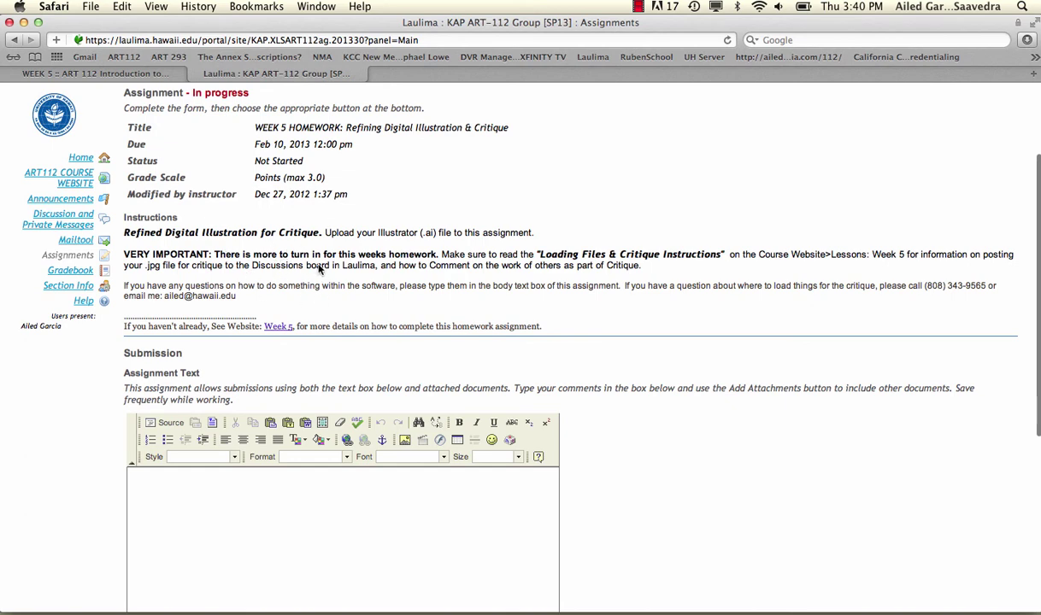
pyautogui.scroll(-2, 368, 235)
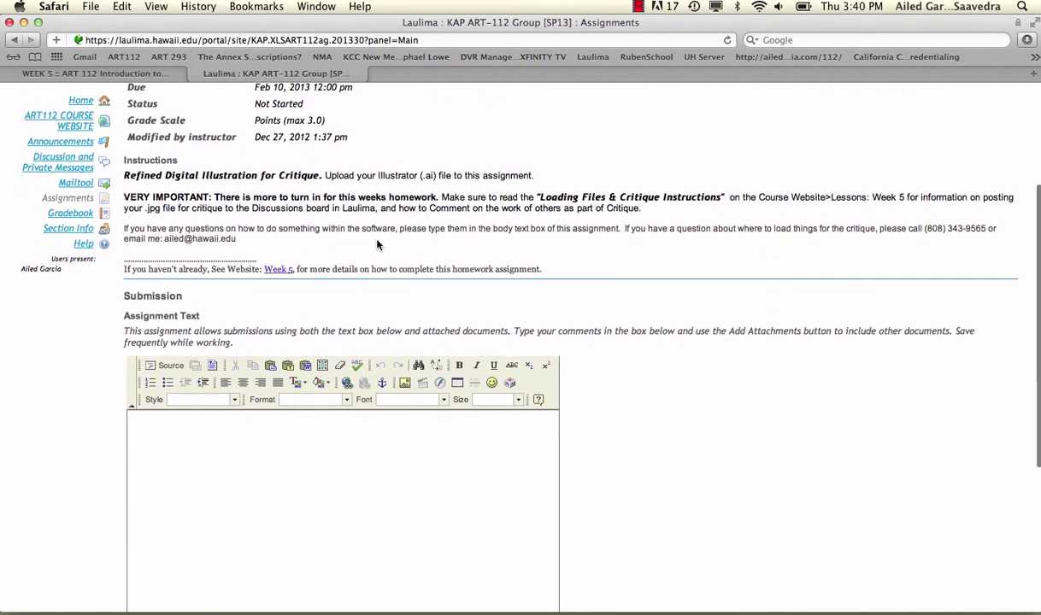
pyautogui.scroll(-1, 376, 241)
pyautogui.scroll(-1, 377, 244)
pyautogui.scroll(-2, 376, 244)
pyautogui.click(317, 392)
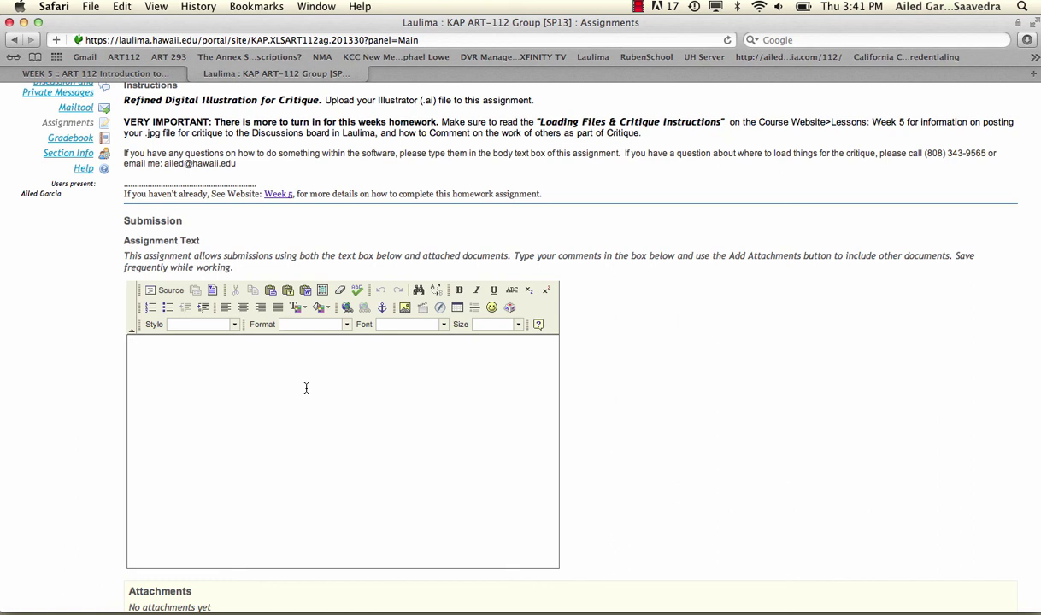
pyautogui.scroll(-5, 306, 388)
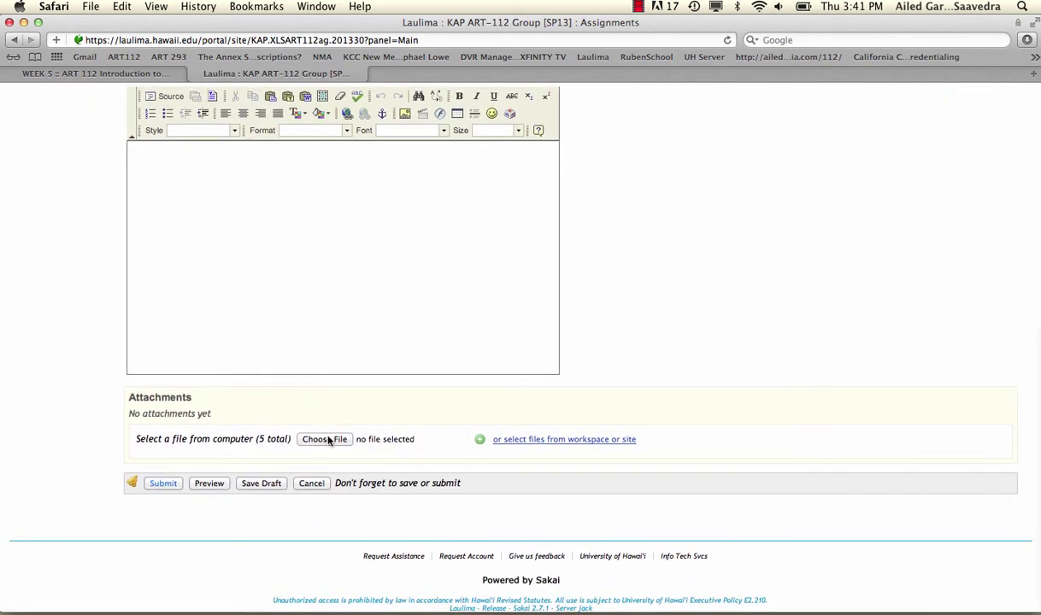
# Select pentool_exercise.ai from the Desktop as the Week 5 upload file
pyautogui.click(325, 439)
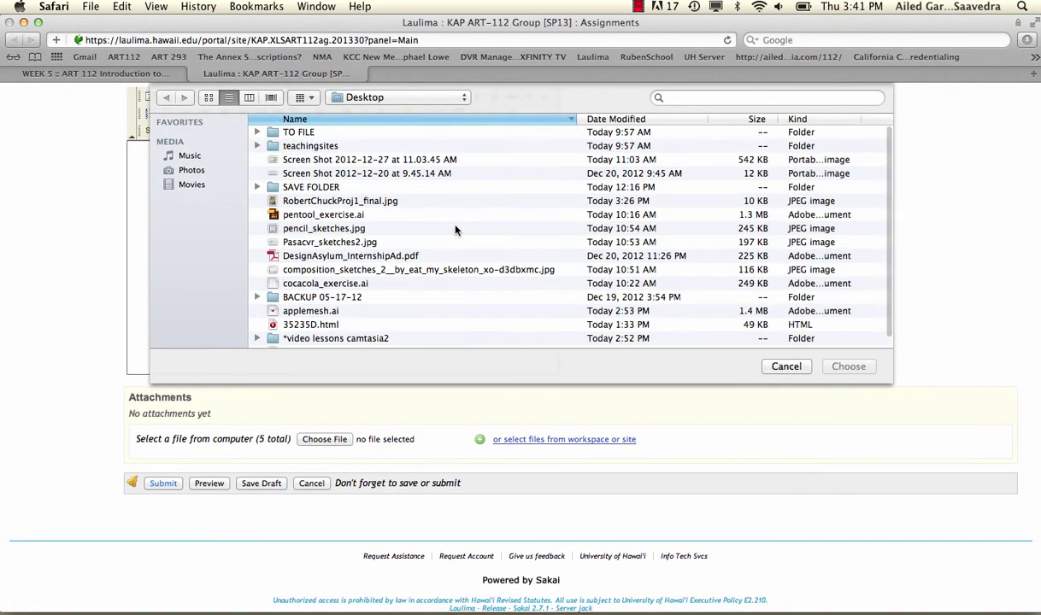
pyautogui.scroll(-1, 431, 239)
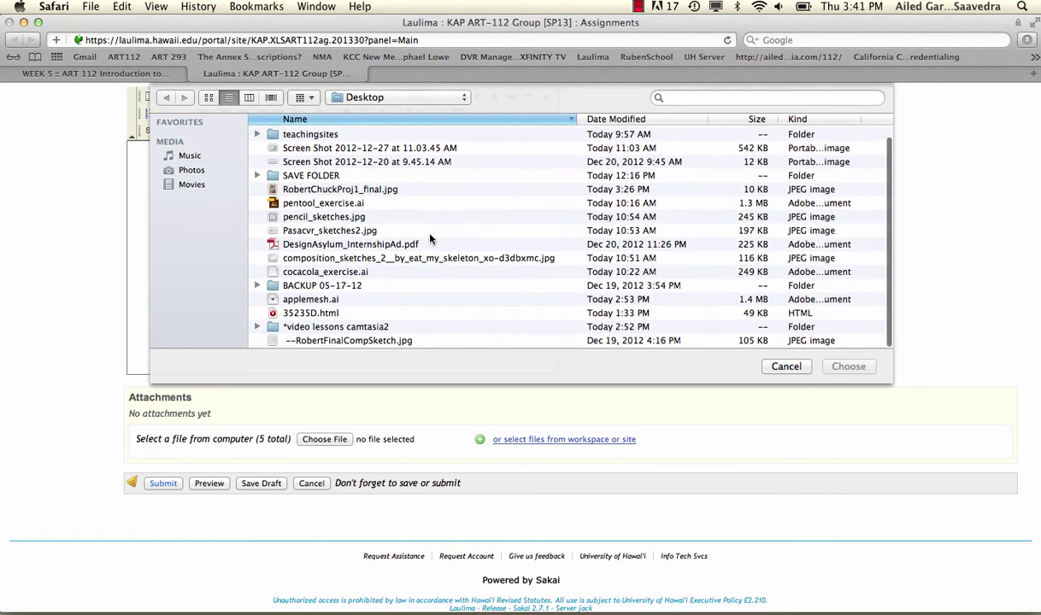
pyautogui.scroll(1, 362, 206)
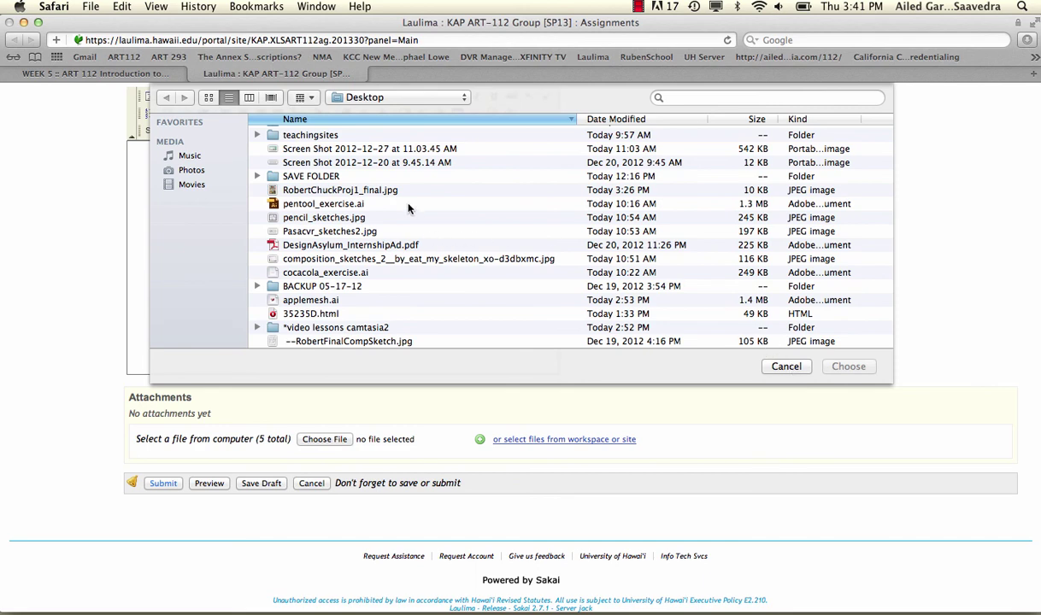
pyautogui.click(323, 204)
pyautogui.click(840, 367)
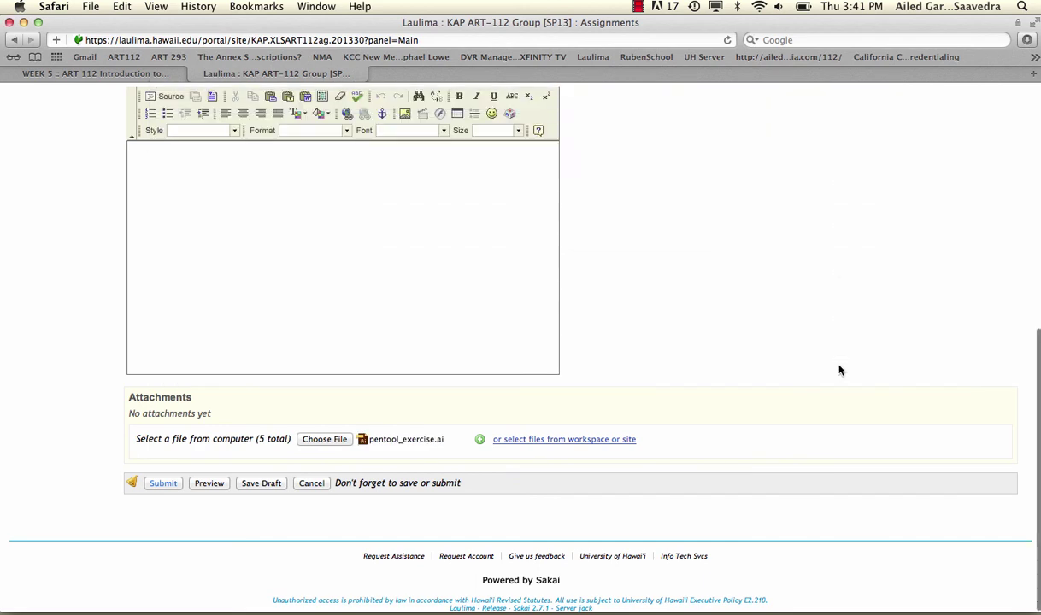